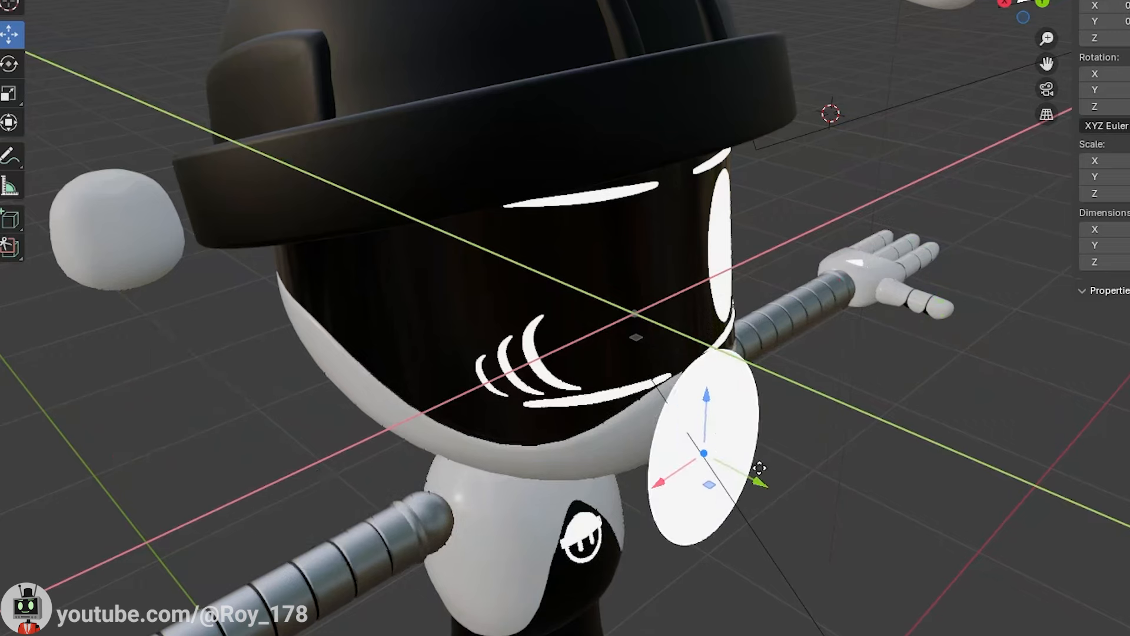
Step: Display the eye's Shrinkwrap modifier in the viewport and move the eye about -0.013 m in X and -0.015 m in Z across the visor
{"action": "left_click_drag", "start_coordinate": [1021, 340], "coordinate": [724, 553]}
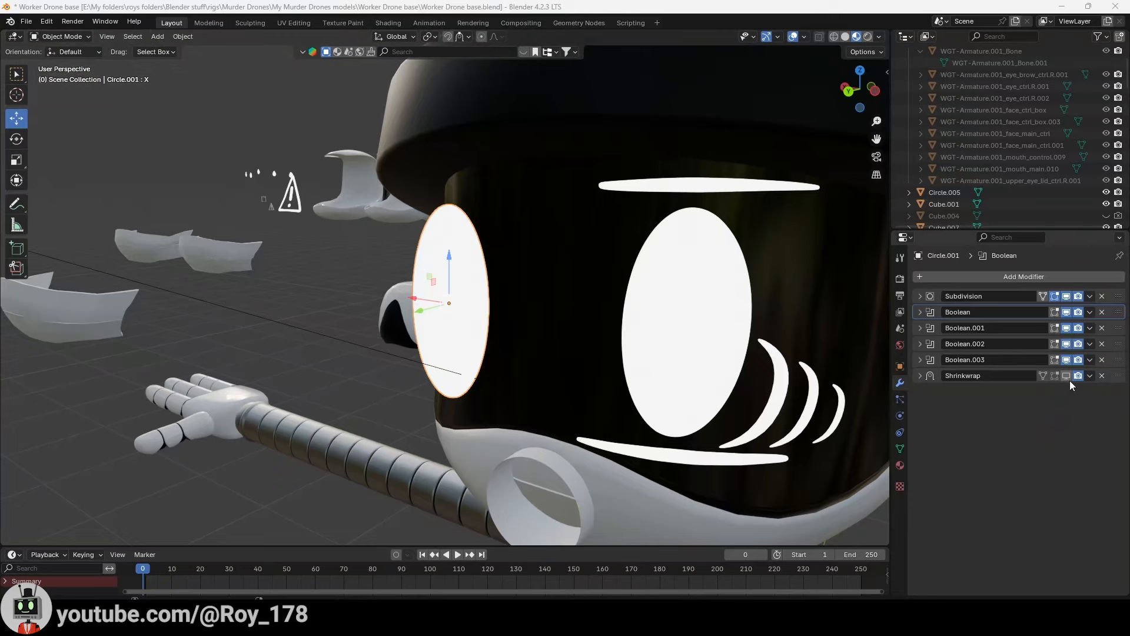
{"action": "left_click", "coordinate": [1067, 377]}
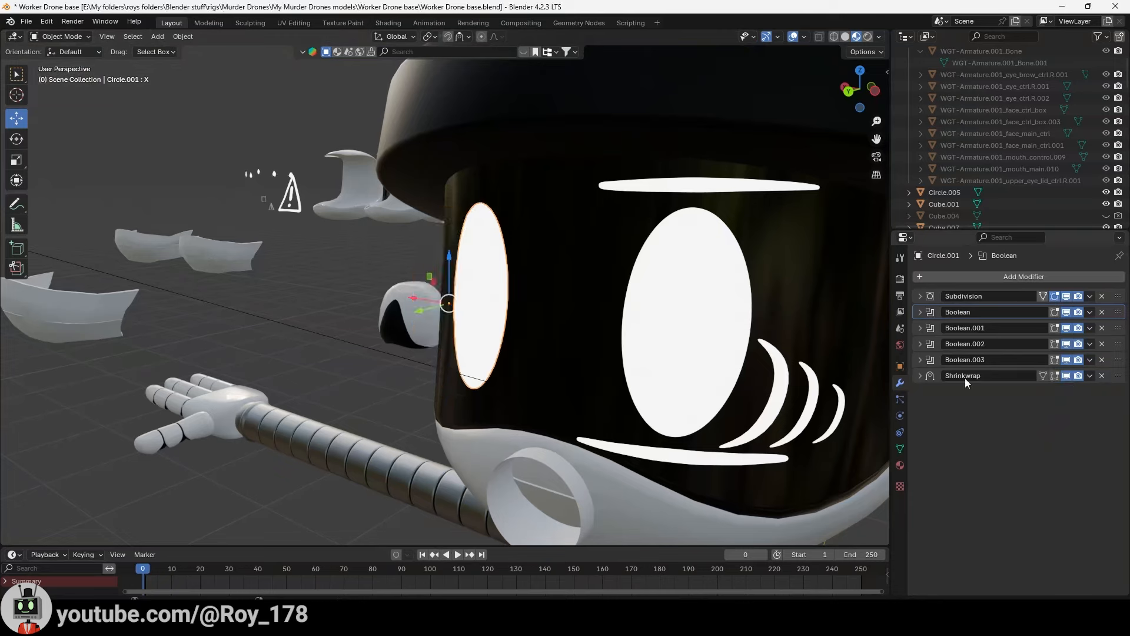
{"action": "middle_click_drag", "start_coordinate": [531, 322], "coordinate": [508, 291]}
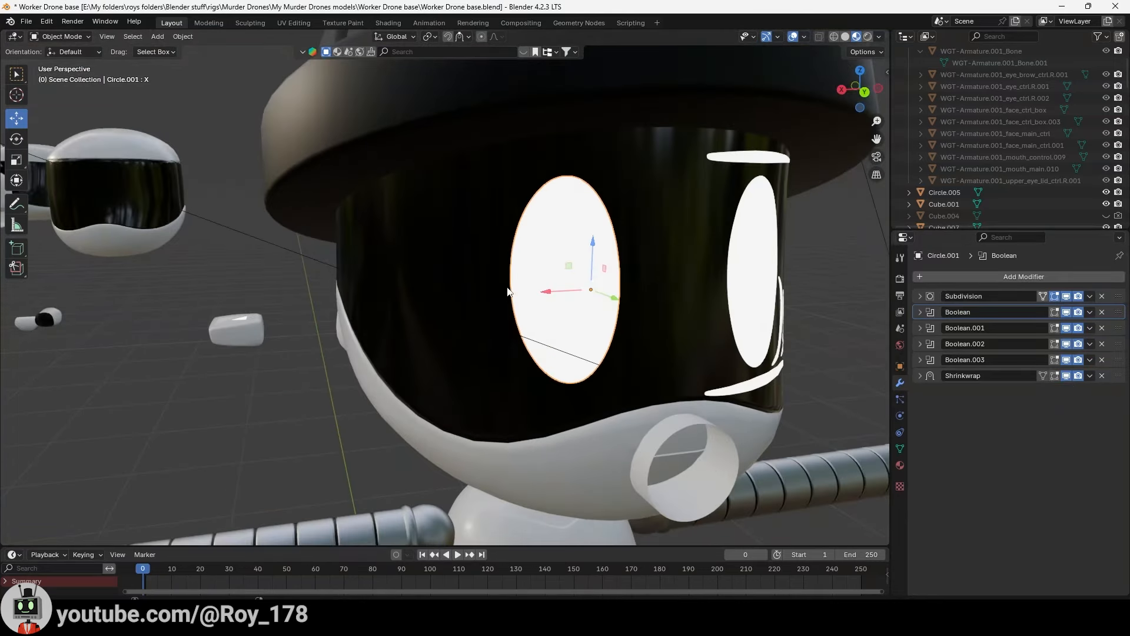
{"action": "mouse_move", "coordinate": [567, 268]}
{"action": "left_mouse_down"}
{"action": "mouse_move", "coordinate": [557, 259]}
{"action": "mouse_move", "coordinate": [595, 245]}
{"action": "mouse_move", "coordinate": [547, 247]}
{"action": "mouse_move", "coordinate": [539, 236]}
{"action": "mouse_move", "coordinate": [433, 283]}
{"action": "mouse_move", "coordinate": [594, 283]}
{"action": "mouse_move", "coordinate": [579, 282]}
{"action": "left_mouse_up"}
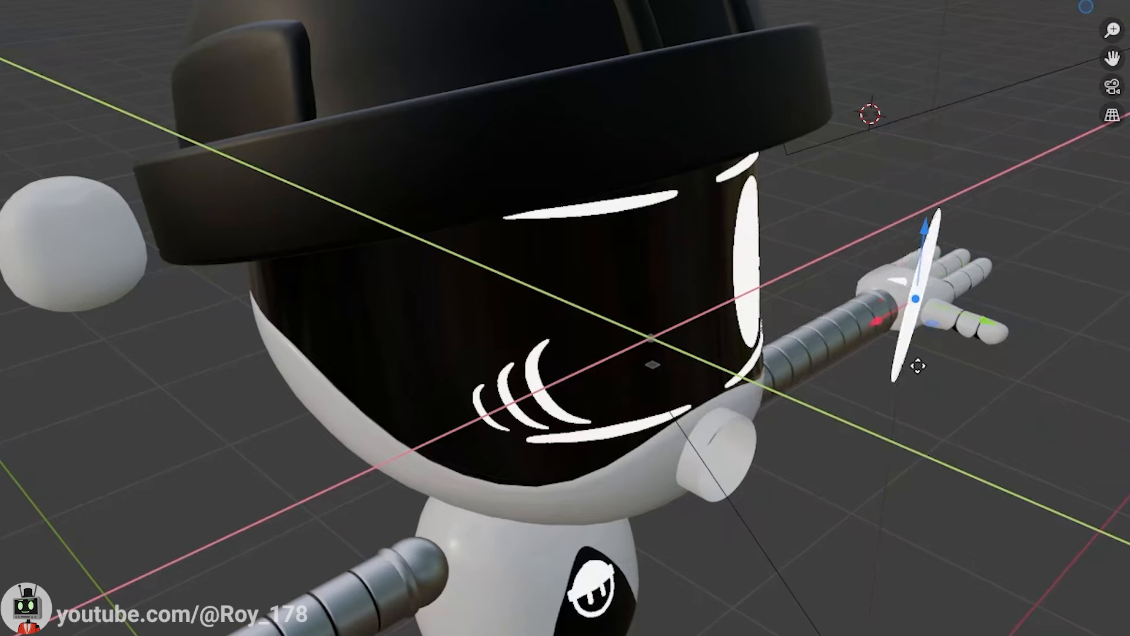
Step: Move the detached eye around the outside of the head and rotate the armature's head bone to test the eyes
{"action": "left_click_drag", "start_coordinate": [917, 361], "coordinate": [977, 294]}
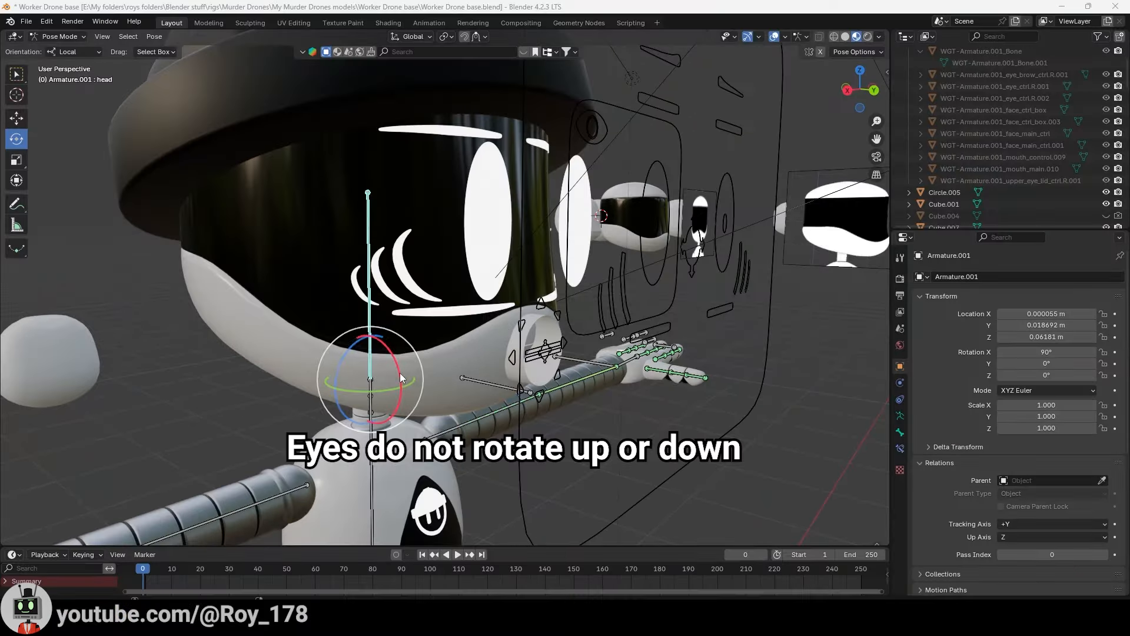
{"action": "left_click_drag", "start_coordinate": [400, 373], "coordinate": [371, 321]}
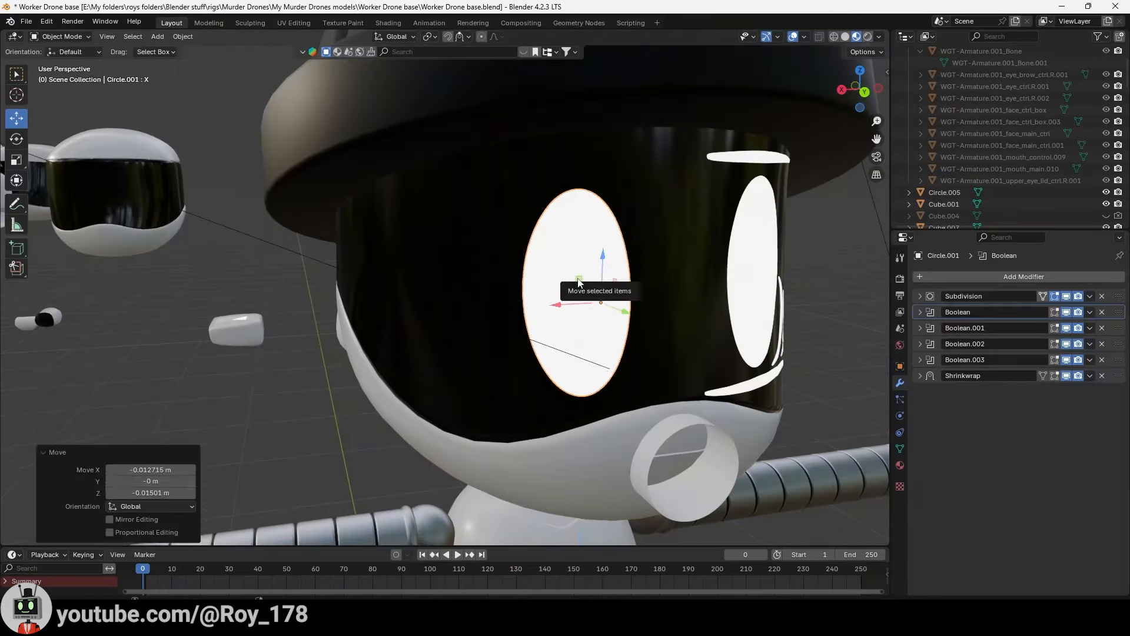
Step: Undo the eye's last move and expand its Subdivision modifier settings
{"action": "key", "text": "ctrl+z"}
{"action": "left_click", "coordinate": [922, 297]}
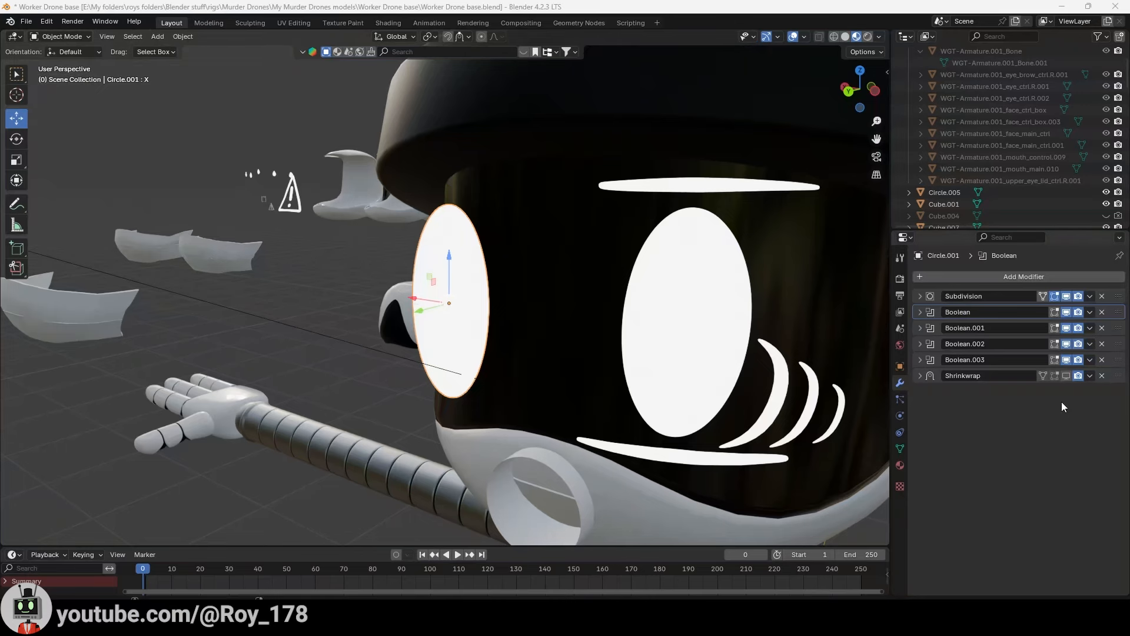
Step: Display the Shrinkwrap modifier in the viewport, try moving the eye across the visor, and undo that move
{"action": "left_click", "coordinate": [1067, 377]}
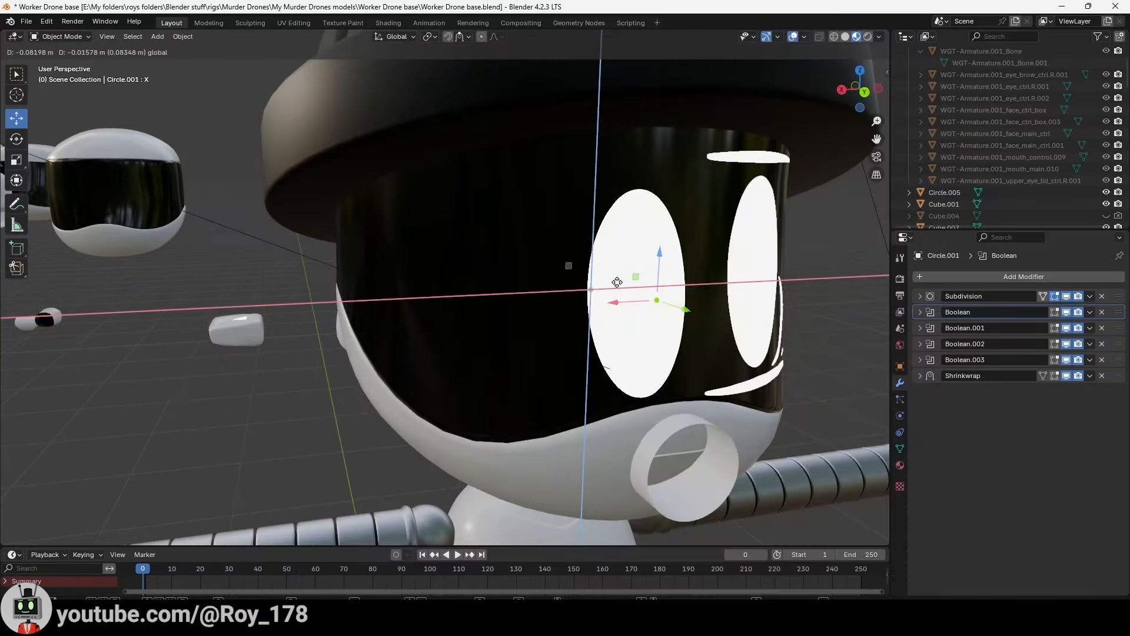
{"action": "left_click", "coordinate": [580, 282]}
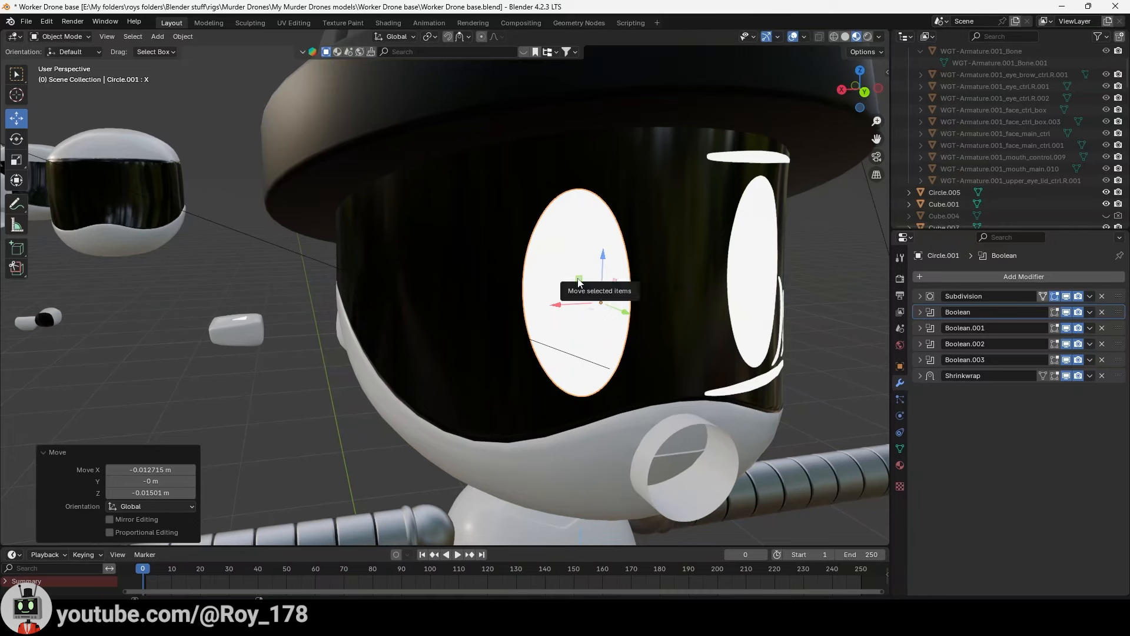
{"action": "key", "text": "ctrl+z"}
Step: Hide the eye's Subdivision modifier in the viewport and move the eye over the visor to test the Shrinkwrap projection
{"action": "left_click", "coordinate": [924, 298]}
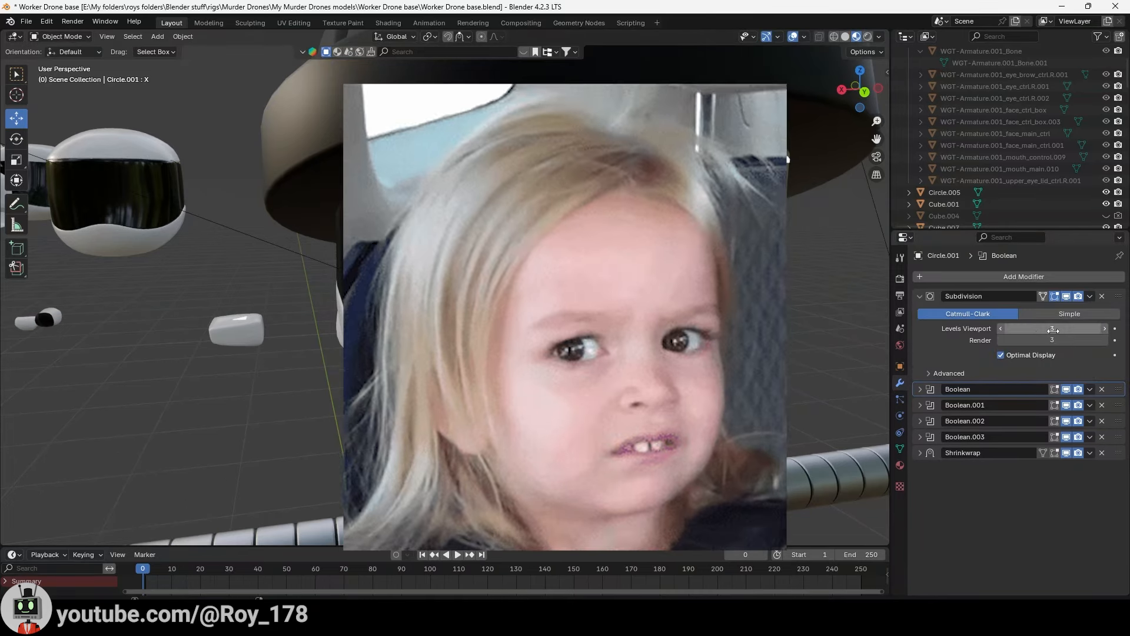
{"action": "left_click", "coordinate": [1067, 296]}
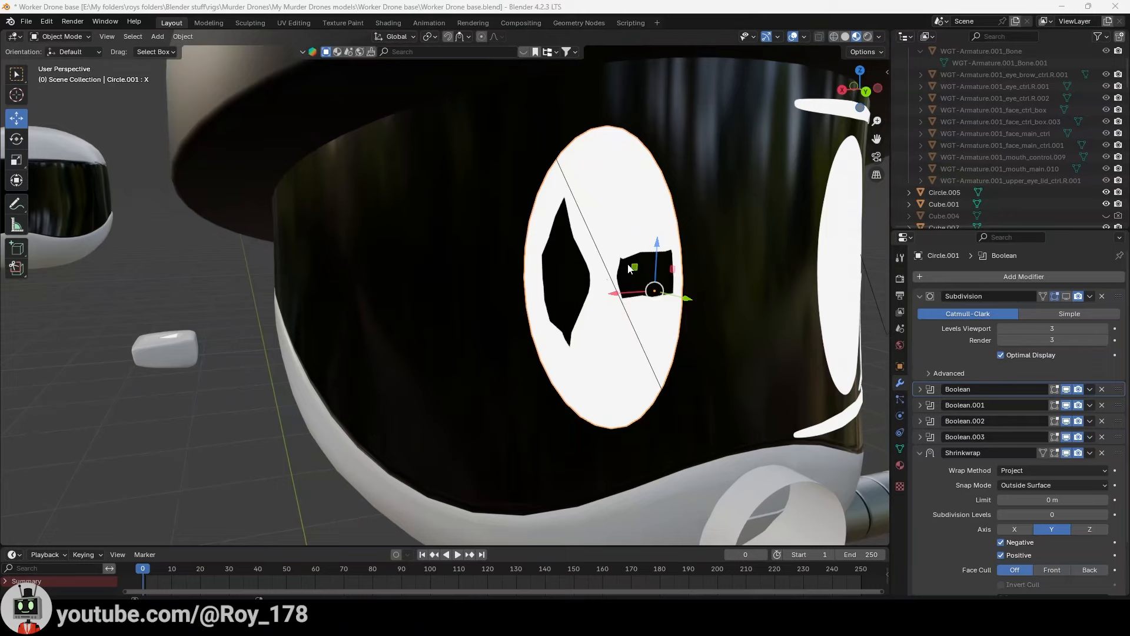
{"action": "left_click_drag", "start_coordinate": [629, 269], "coordinate": [455, 296]}
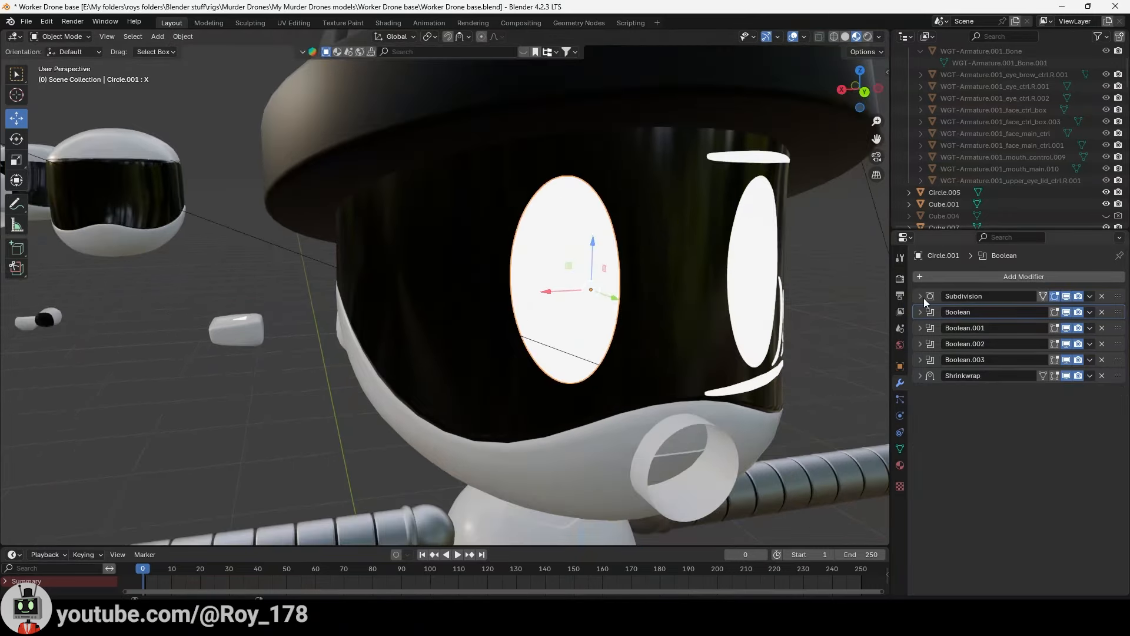
{"action": "left_click", "coordinate": [924, 298]}
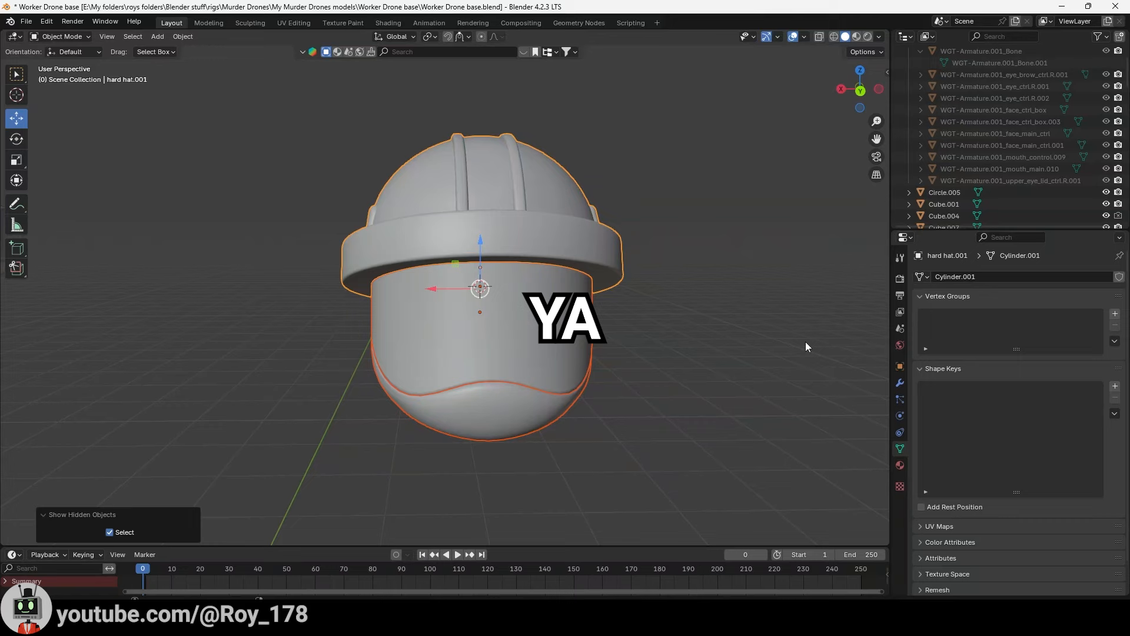
Step: Deselect all objects and examine the head's shape with and without the hard hat, comparing it with the second head
{"action": "left_click", "coordinate": [805, 342]}
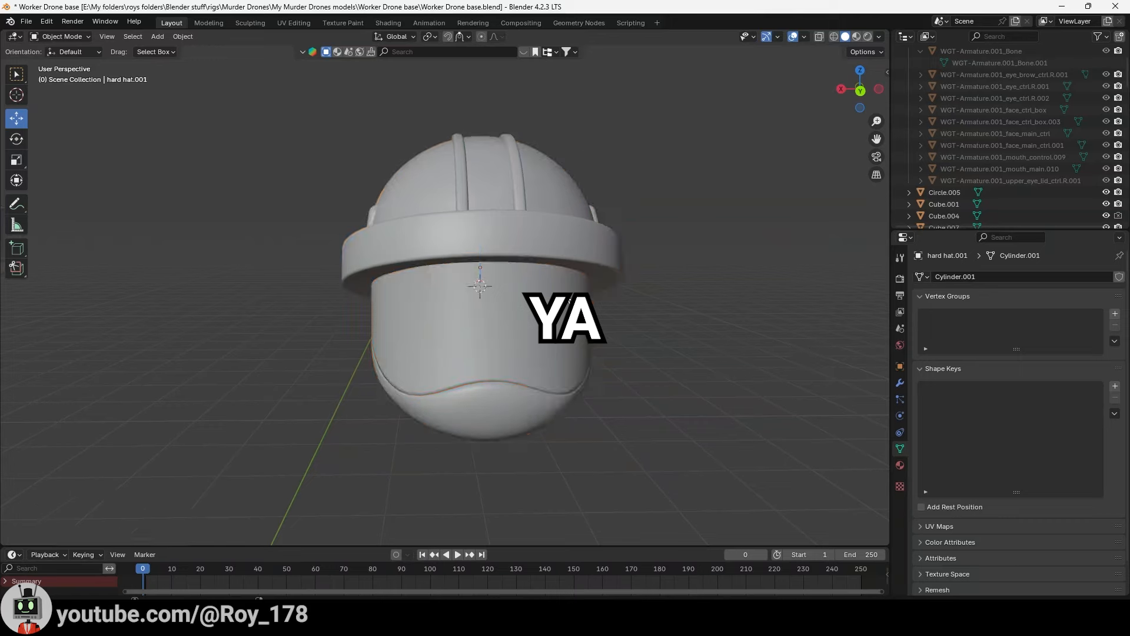
{"action": "key", "text": "shift+grave"}
{"action": "left_click", "coordinate": [566, 299]}
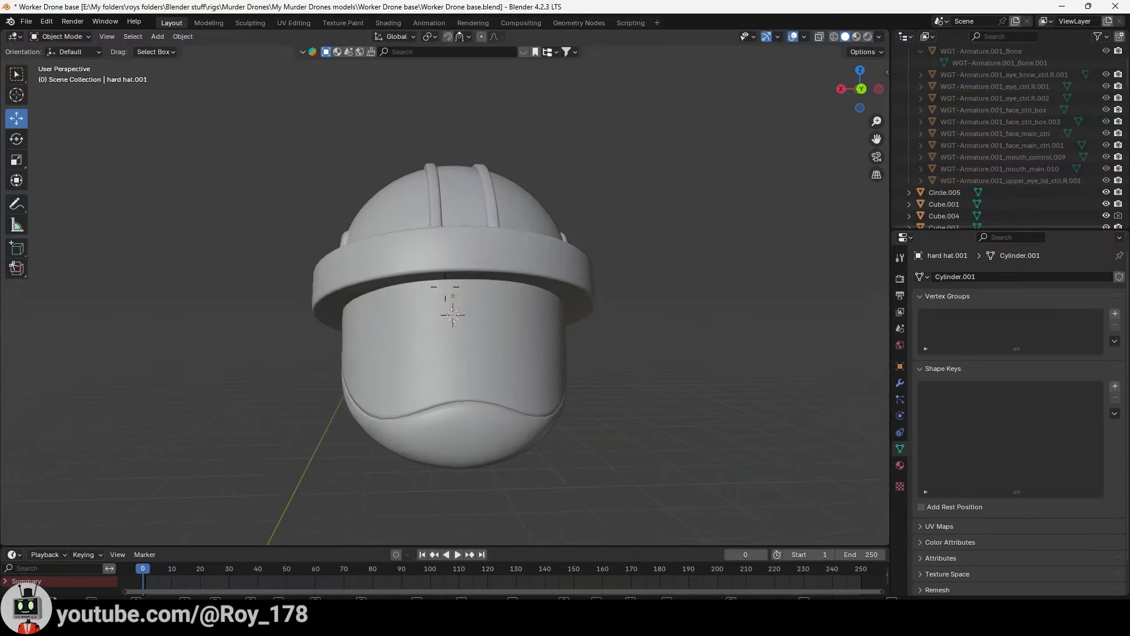
{"action": "middle_click_drag", "start_coordinate": [471, 307], "coordinate": [445, 287]}
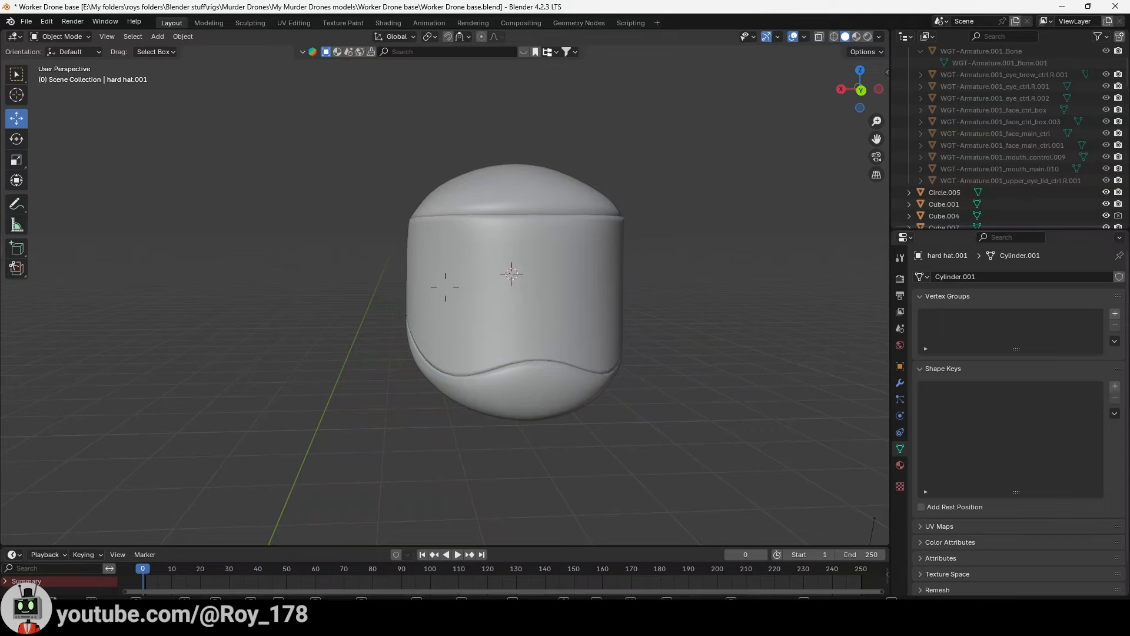
{"action": "key", "text": "q"}
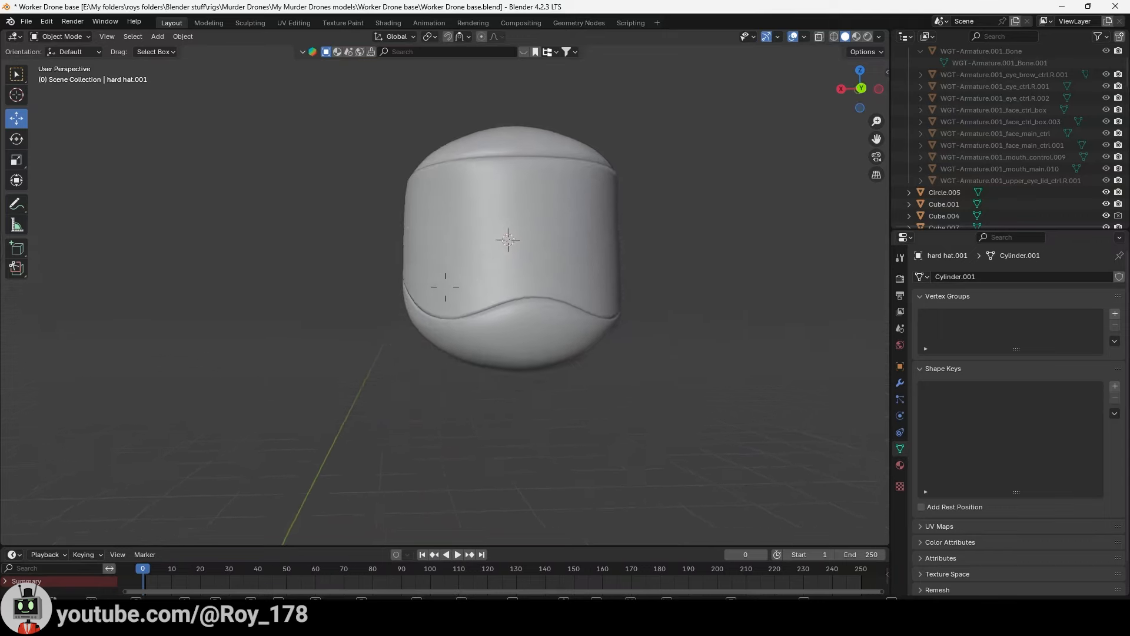
{"action": "key", "text": "a"}
{"action": "key", "text": "d"}
{"action": "key", "text": "e"}
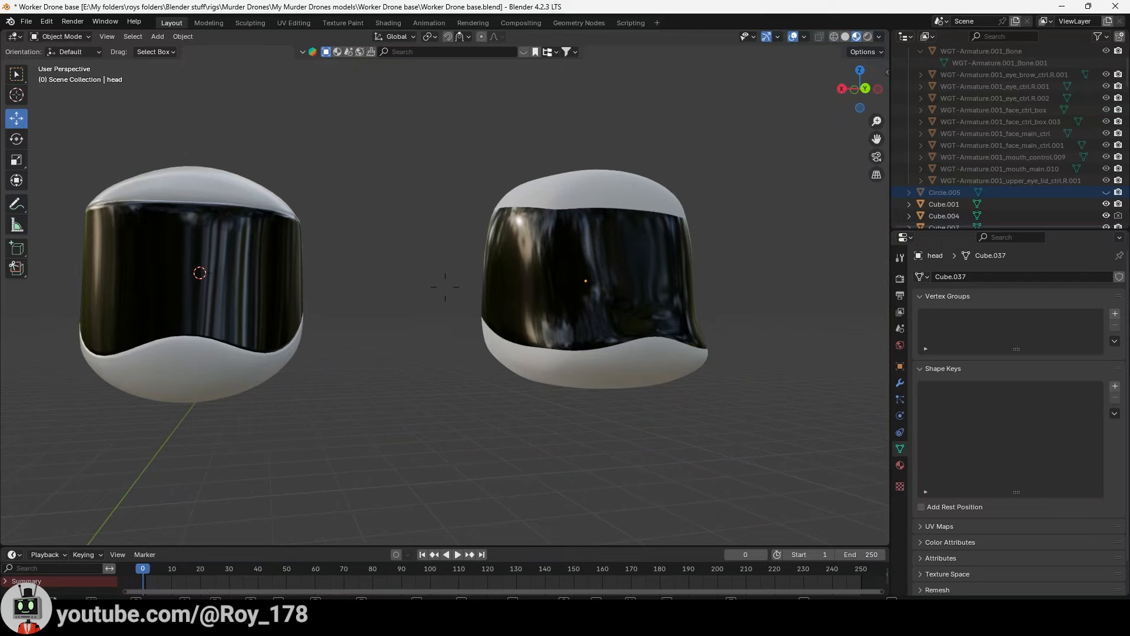
{"action": "key", "text": "e"}
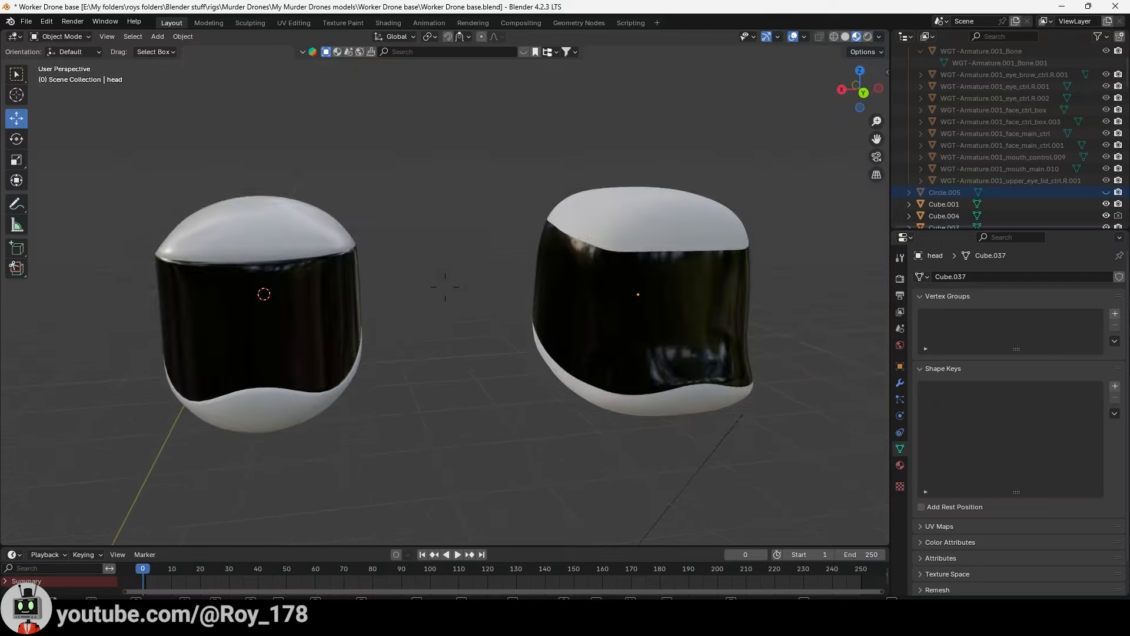
{"action": "left_click", "coordinate": [472, 221]}
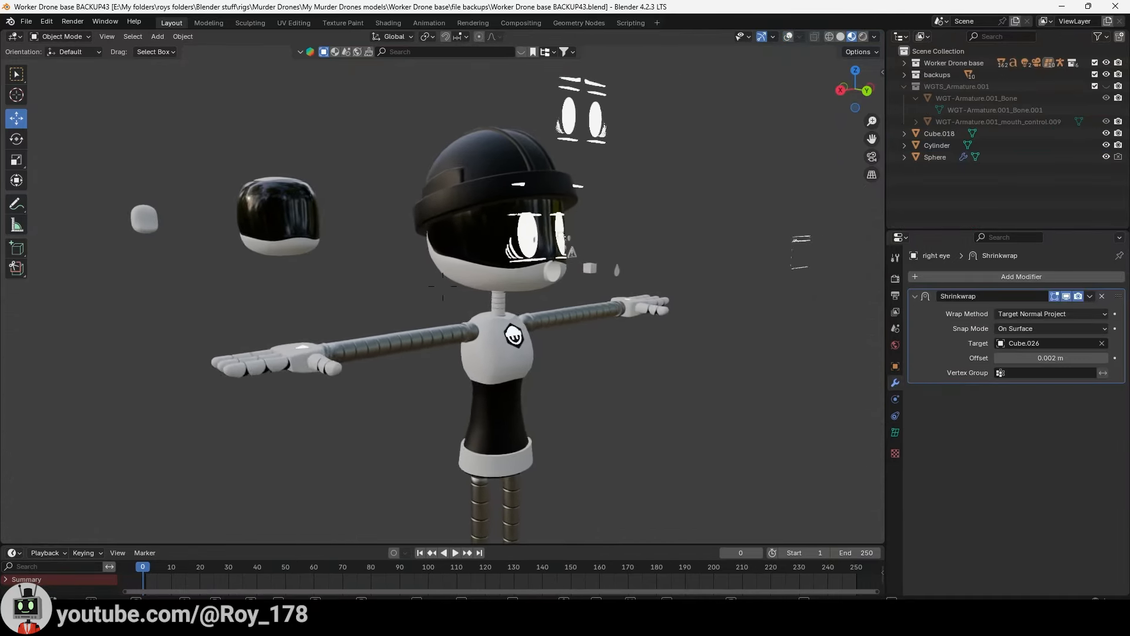
Step: Delete the edges of the selected interior faces inside the right arm mesh in Edit Mode
{"action": "key", "text": "w"}
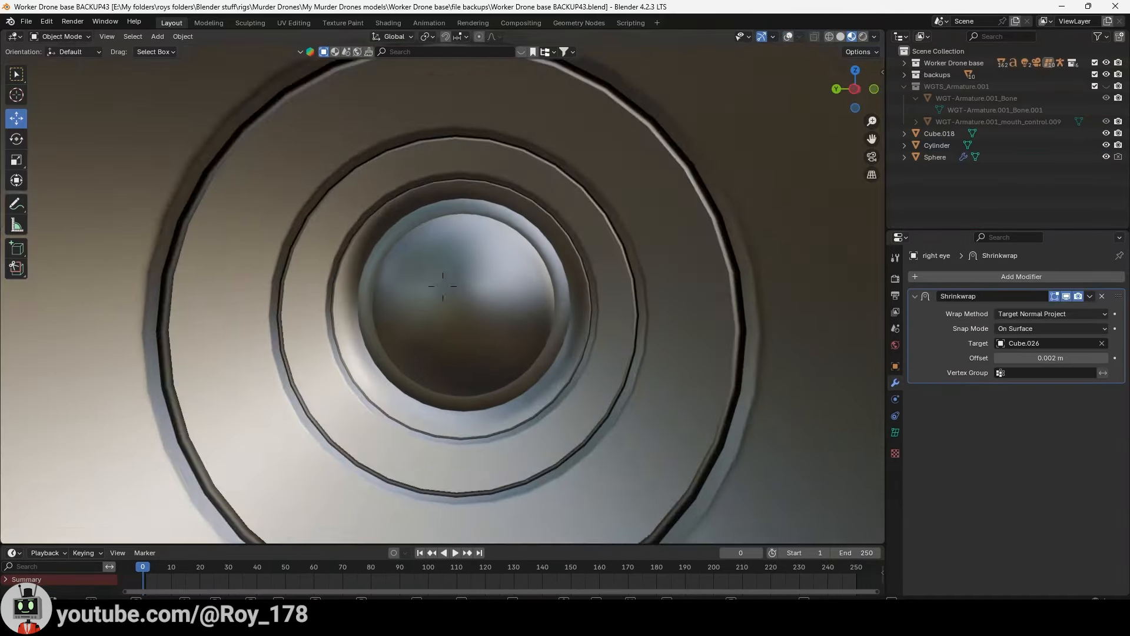
{"action": "left_click", "coordinate": [639, 365]}
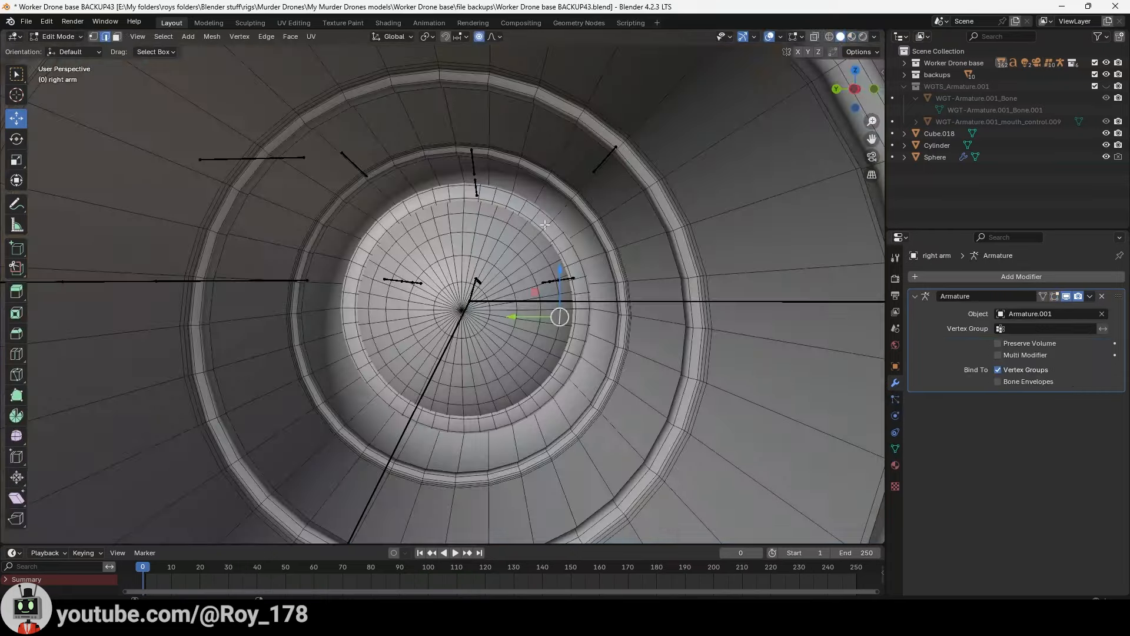
{"action": "mouse_move", "coordinate": [486, 276]}
{"action": "middle_mouse_down"}
{"action": "mouse_move", "coordinate": [521, 277]}
{"action": "mouse_move", "coordinate": [486, 275]}
{"action": "middle_mouse_up"}
{"action": "scroll", "coordinate": [487, 275], "scroll_direction": "up", "scroll_amount": 4}
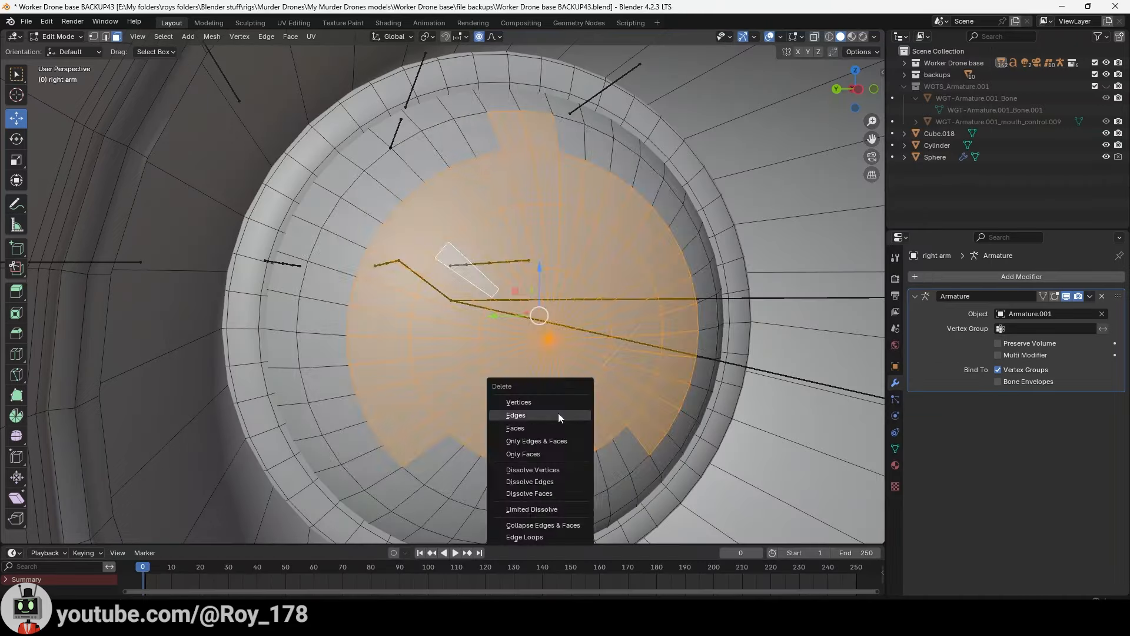
{"action": "left_click", "coordinate": [560, 412]}
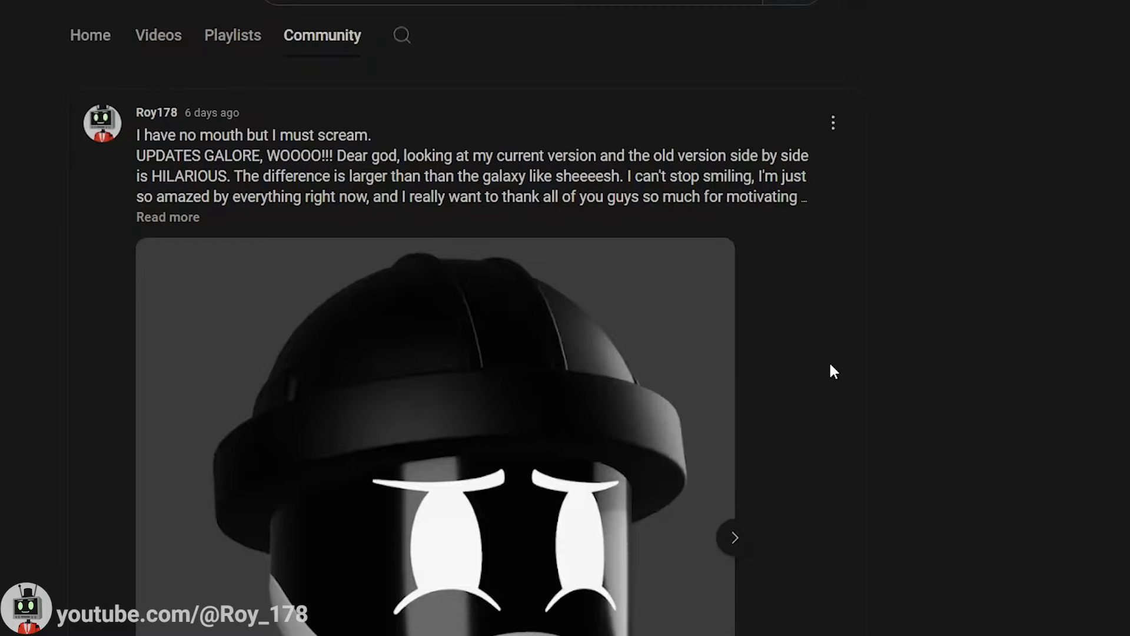
Step: Switch to the YouTube channel's Community page and view the next image of the latest post
{"action": "scroll", "coordinate": [830, 365], "scroll_direction": "down", "scroll_amount": 3}
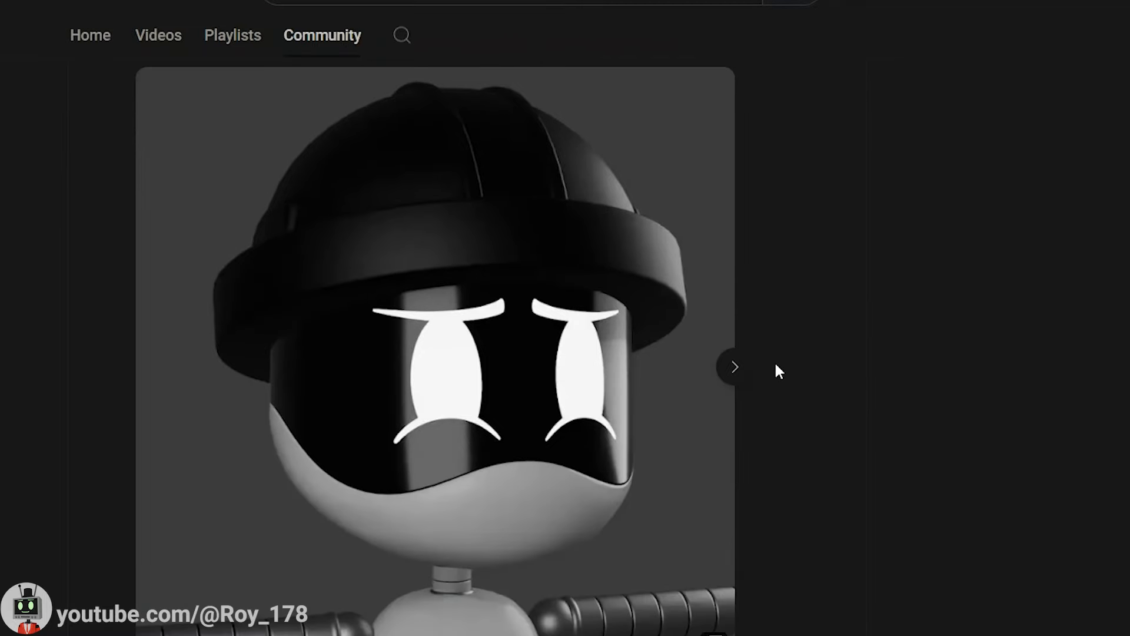
{"action": "left_click", "coordinate": [742, 370]}
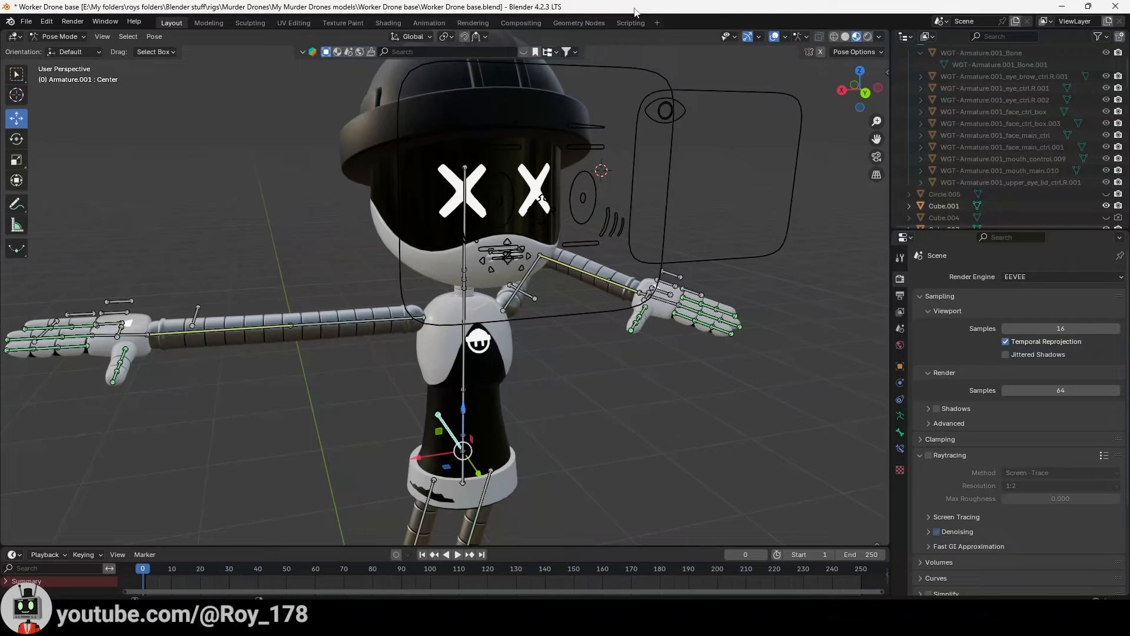
Step: Switch back to Blender, raise the upper eyelid strip about 0.063 m along Z, and expand its SimpleDeform modifier
{"action": "middle_click_drag", "start_coordinate": [445, 287], "coordinate": [498, 170]}
{"action": "scroll", "coordinate": [446, 287], "scroll_direction": "down", "scroll_amount": 3}
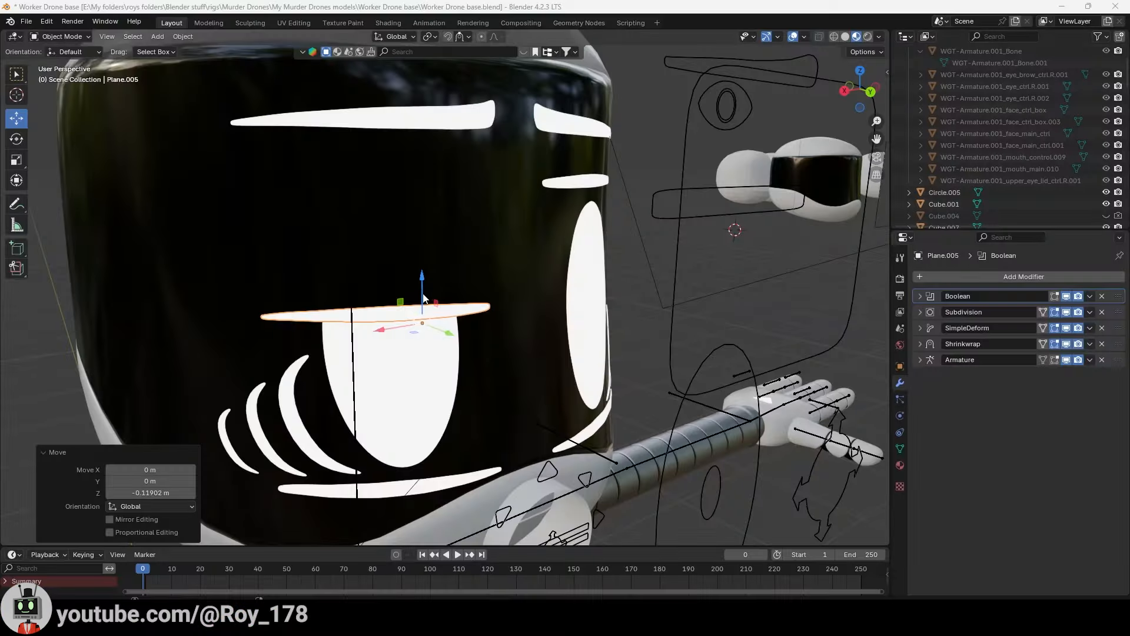
{"action": "left_click_drag", "start_coordinate": [423, 298], "coordinate": [447, 216]}
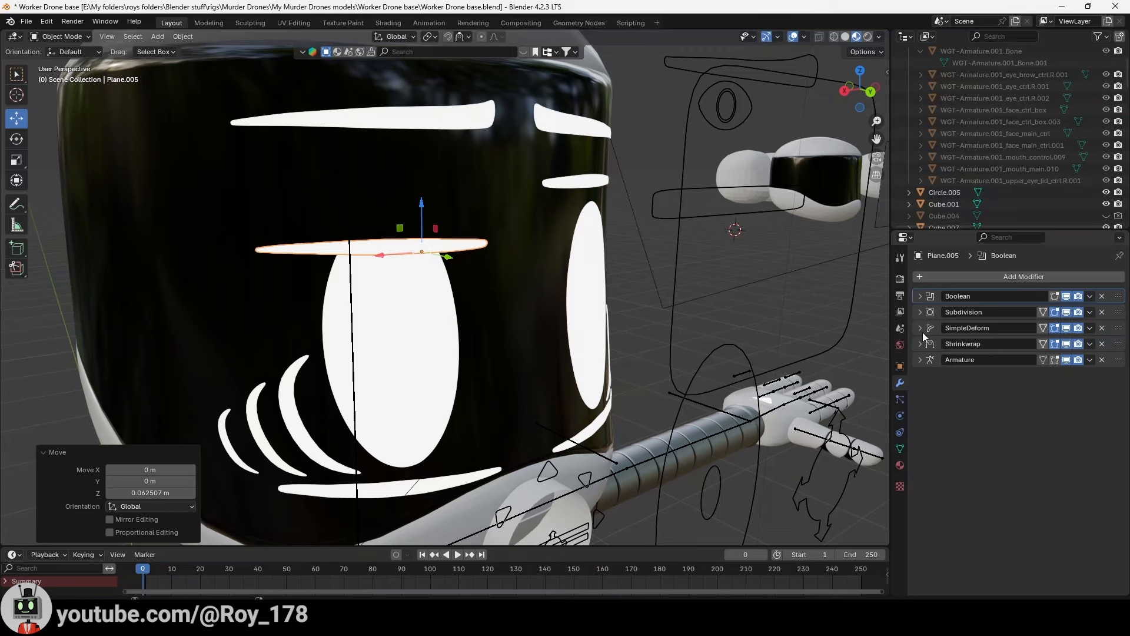
{"action": "left_click", "coordinate": [921, 329]}
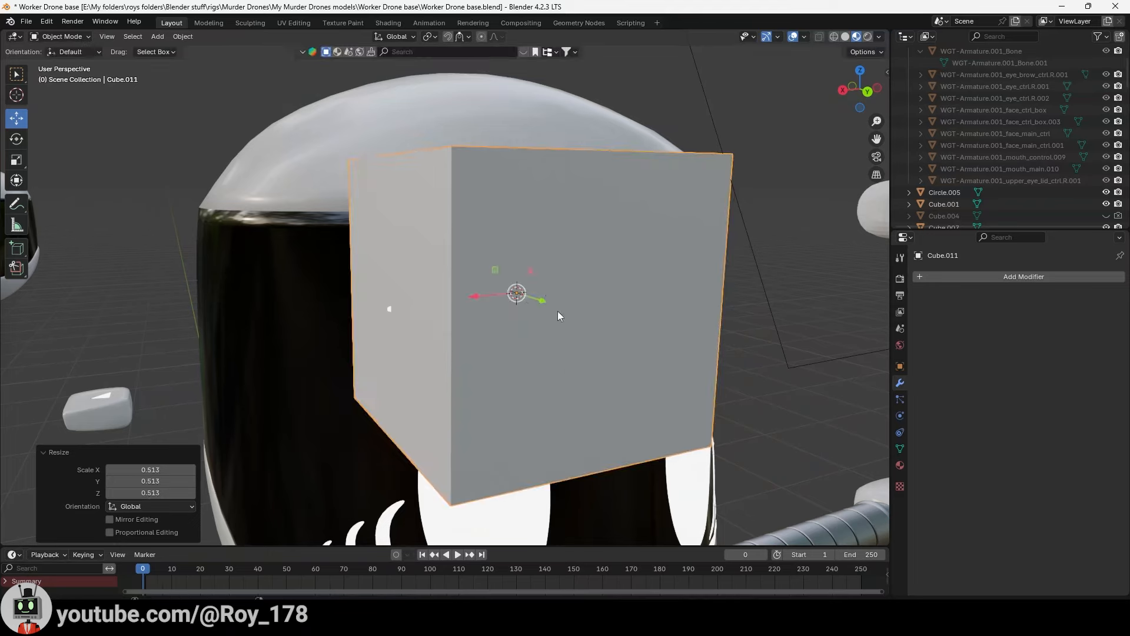
Step: Position the cube over the eyebrow, fine-tuning by about -0.007 m in Z and 0.005 m in X, and scale it to about 0.967 along X
{"action": "left_click_drag", "start_coordinate": [517, 259], "coordinate": [517, 136]}
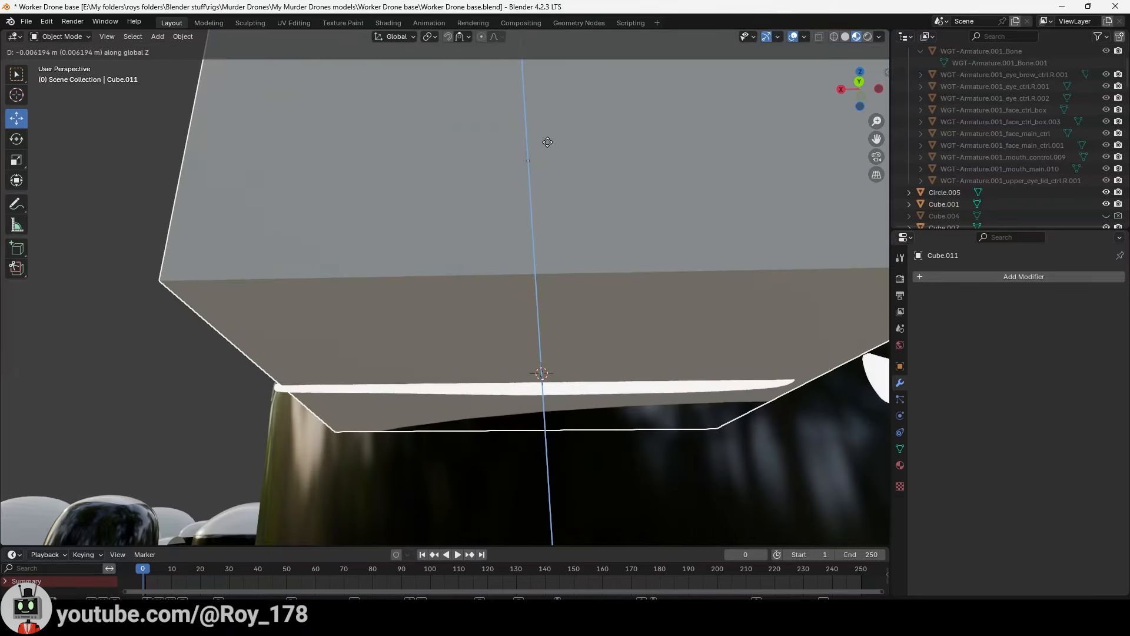
{"action": "left_click_drag", "start_coordinate": [547, 143], "coordinate": [548, 143]}
{"action": "key", "text": "g"}
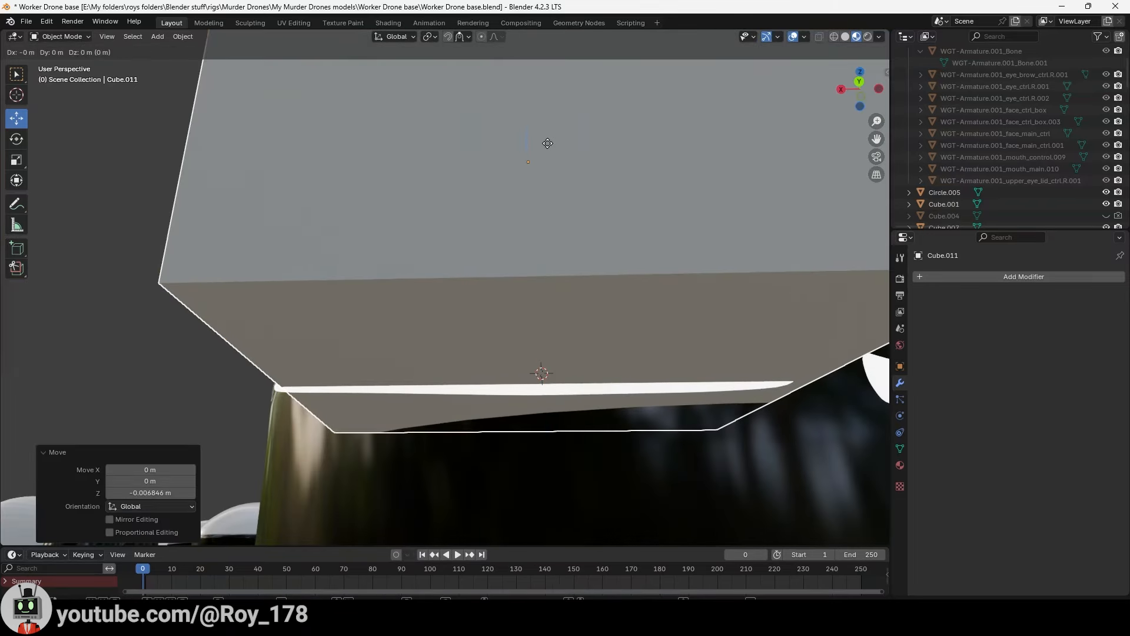
{"action": "left_click", "coordinate": [538, 146]}
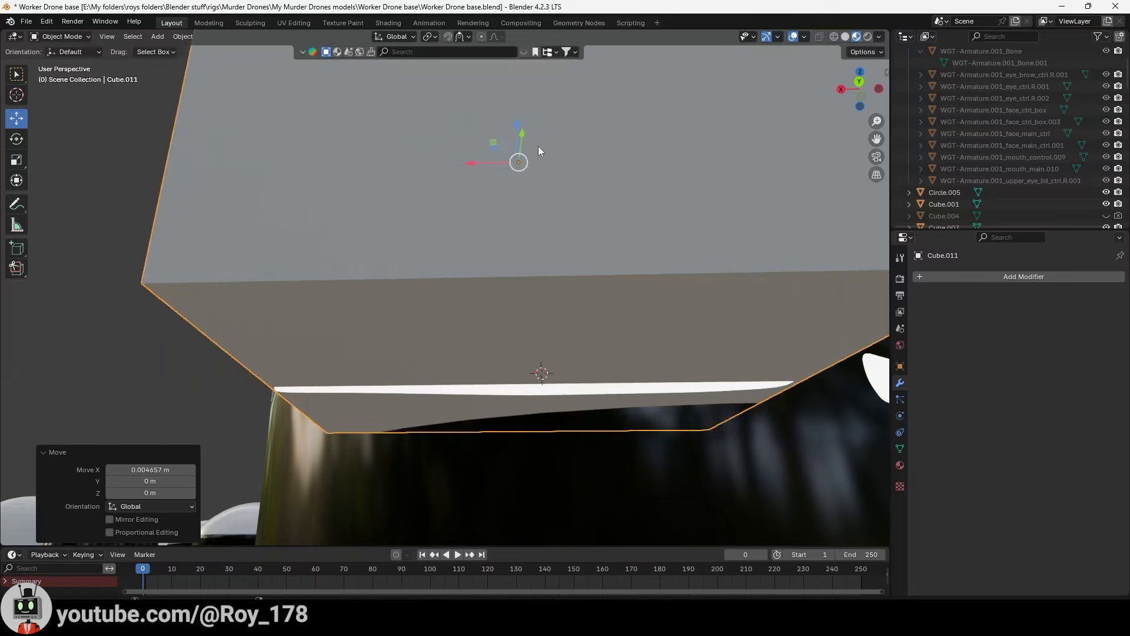
{"action": "key", "text": "s"}
{"action": "key", "text": "x"}
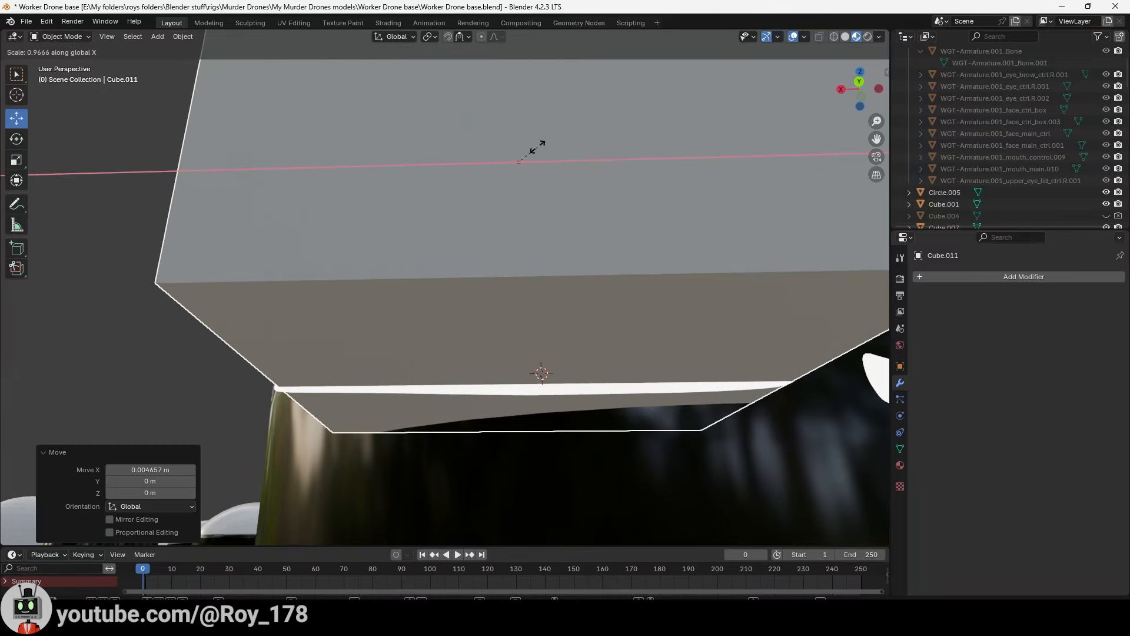
{"action": "left_click", "coordinate": [538, 147]}
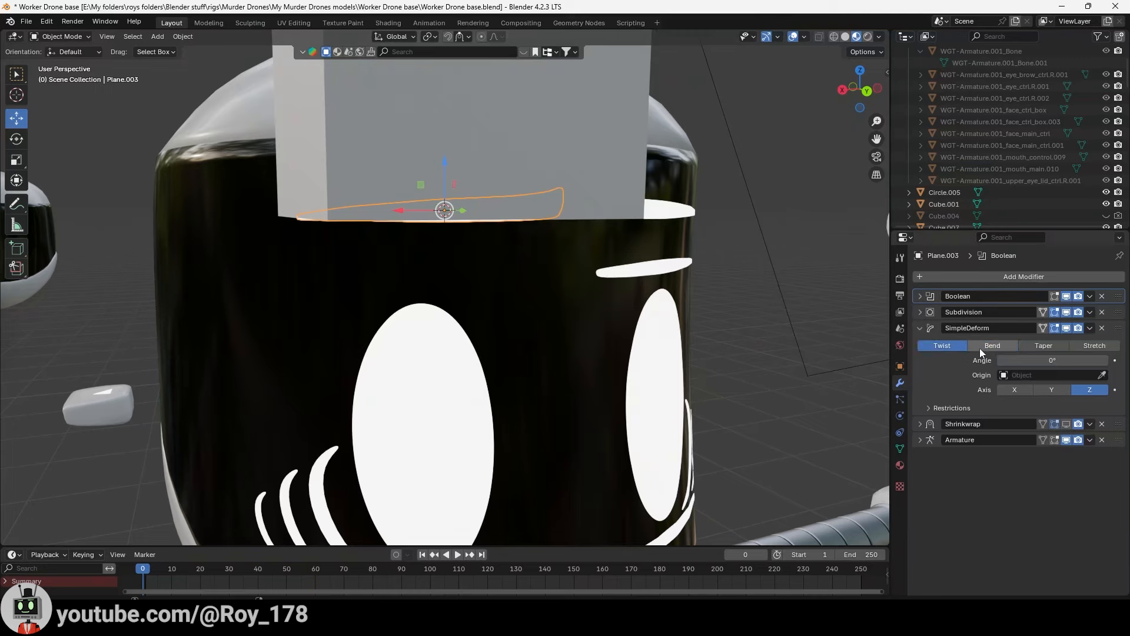
Step: Set the eyebrow's SimpleDeform modifier to Bend
{"action": "left_click", "coordinate": [992, 346]}
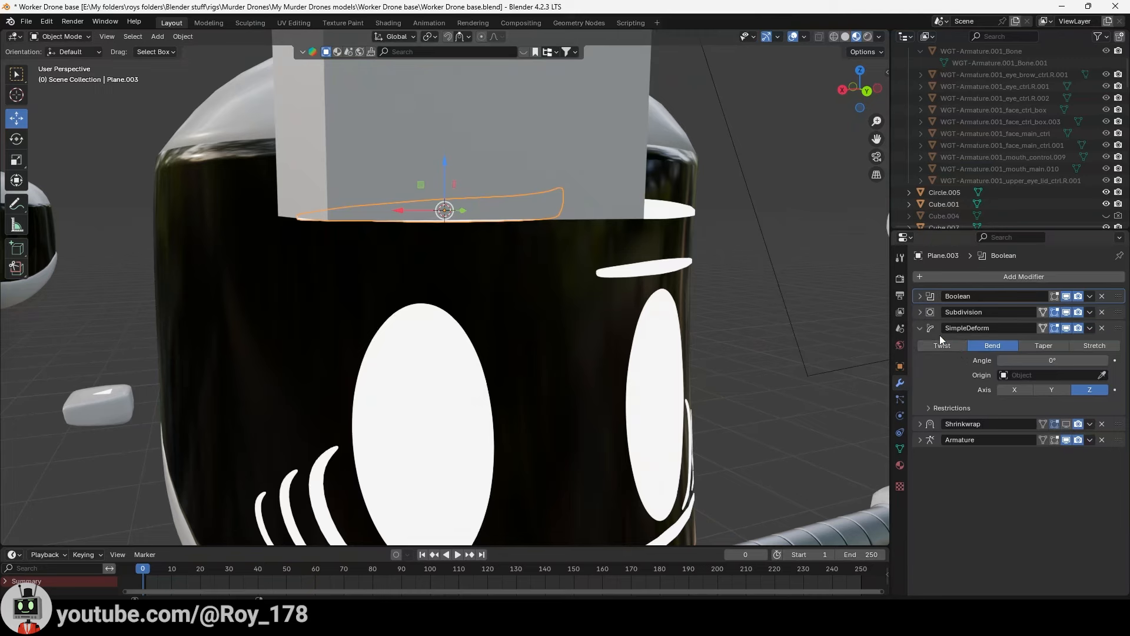
Step: Bend the eyebrow to an angle of about -198° and copy that SimpleDeform angle as a new driver
{"action": "left_click_drag", "start_coordinate": [1051, 361], "coordinate": [1004, 360]}
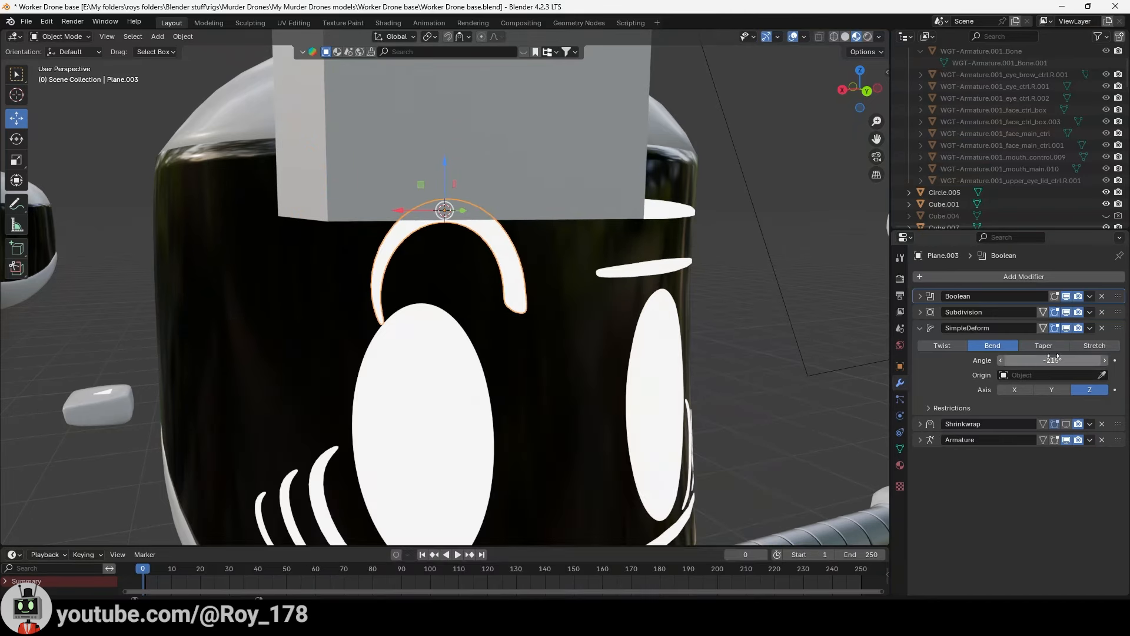
{"action": "right_click", "coordinate": [1053, 357]}
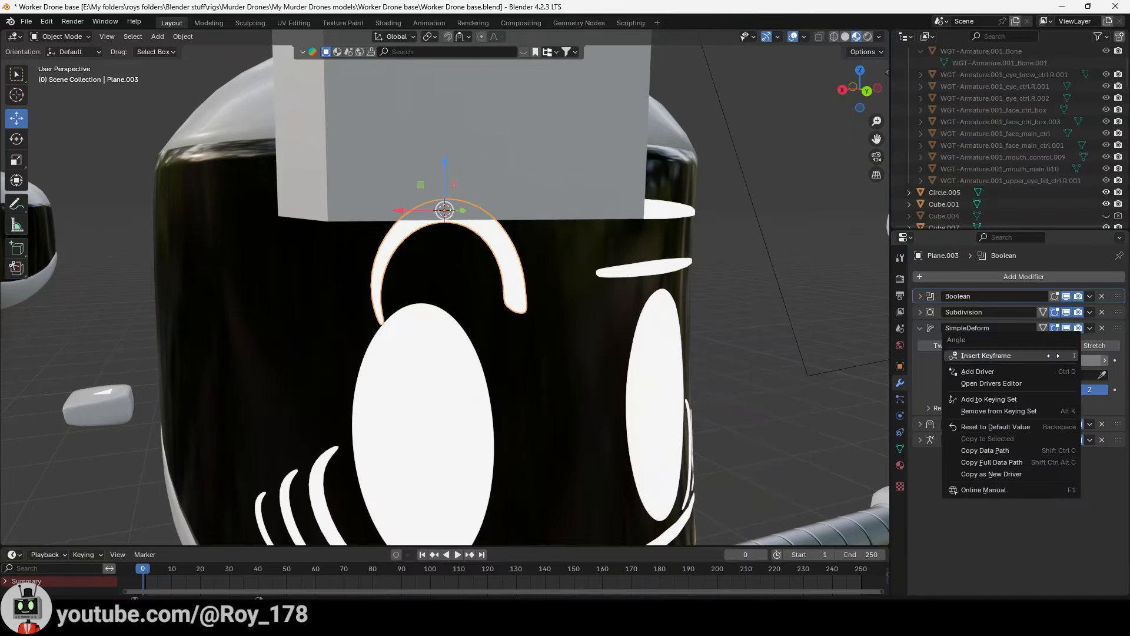
{"action": "left_click", "coordinate": [1020, 476]}
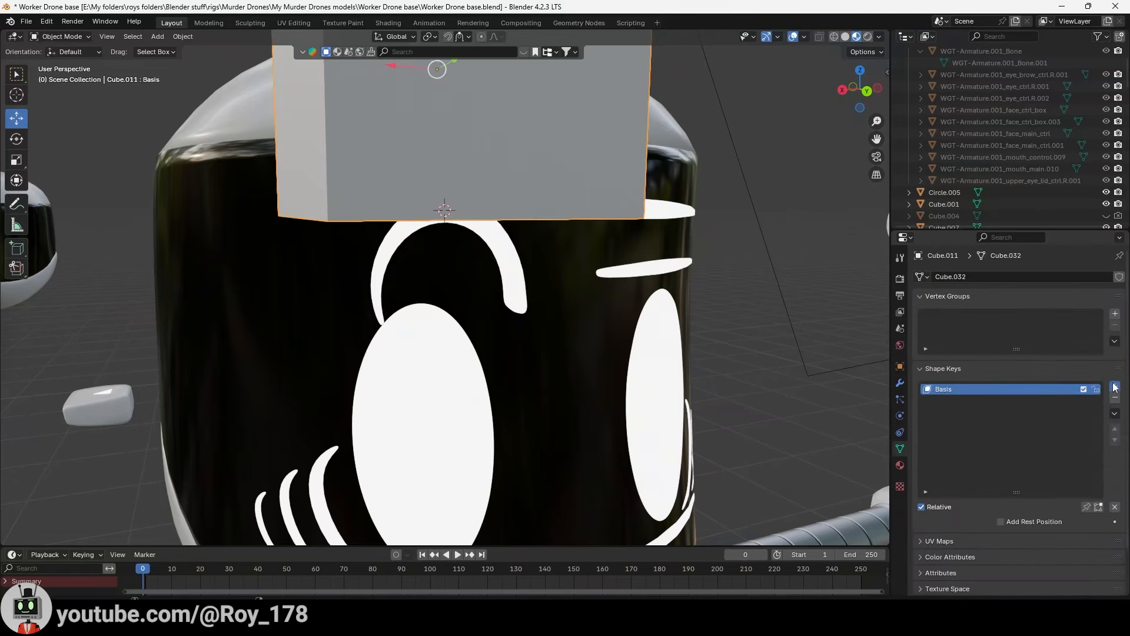
Step: Add a shape key named Key 1 to the cube above the eyebrow and paste the copied driver onto its value
{"action": "left_click", "coordinate": [1115, 386]}
{"action": "right_click", "coordinate": [1041, 521]}
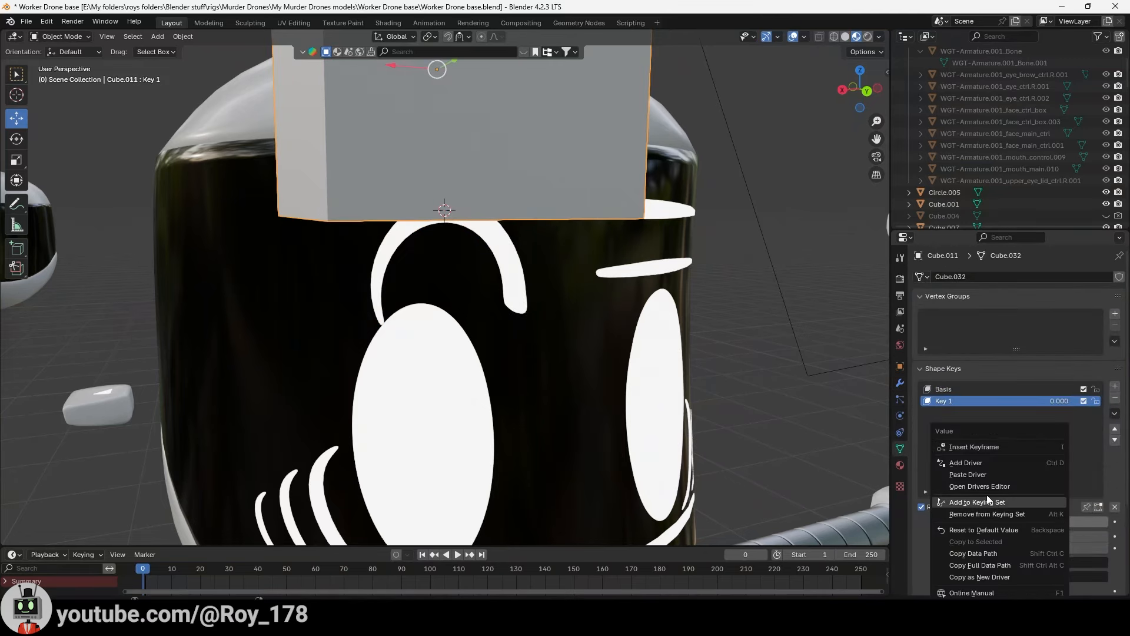
{"action": "left_click", "coordinate": [981, 475]}
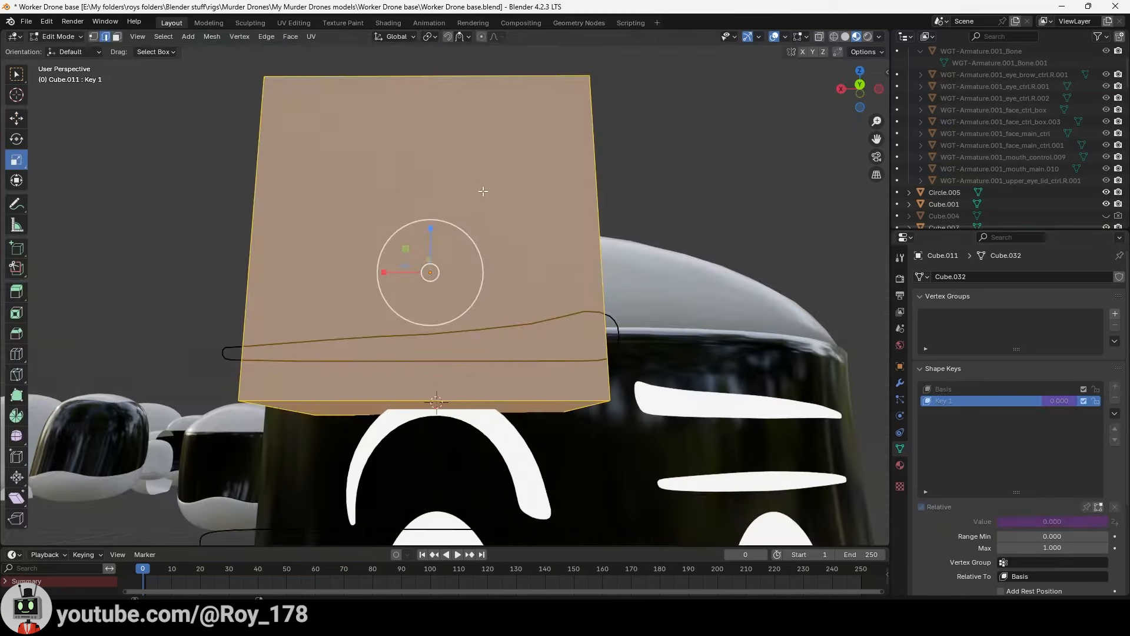
Step: Cut six evenly spaced vertical edge loops across the width of the cube
{"action": "scroll", "coordinate": [423, 394], "scroll_direction": "up", "scroll_amount": 1}
{"action": "scroll", "coordinate": [422, 394], "scroll_direction": "up", "scroll_amount": 1}
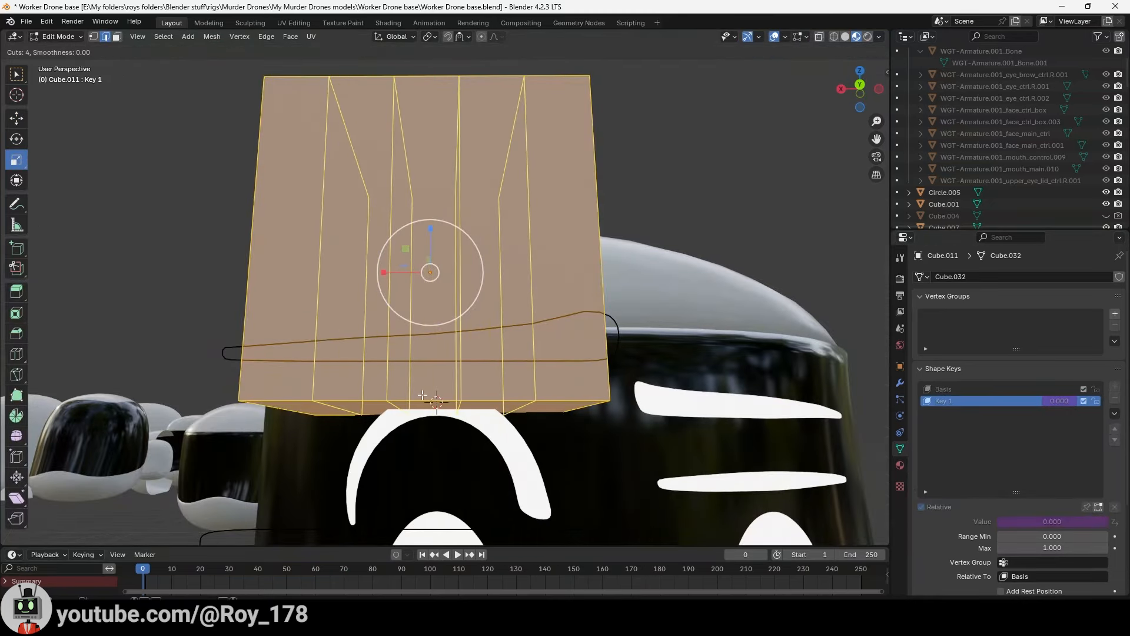
{"action": "scroll", "coordinate": [422, 394], "scroll_direction": "up", "scroll_amount": 2}
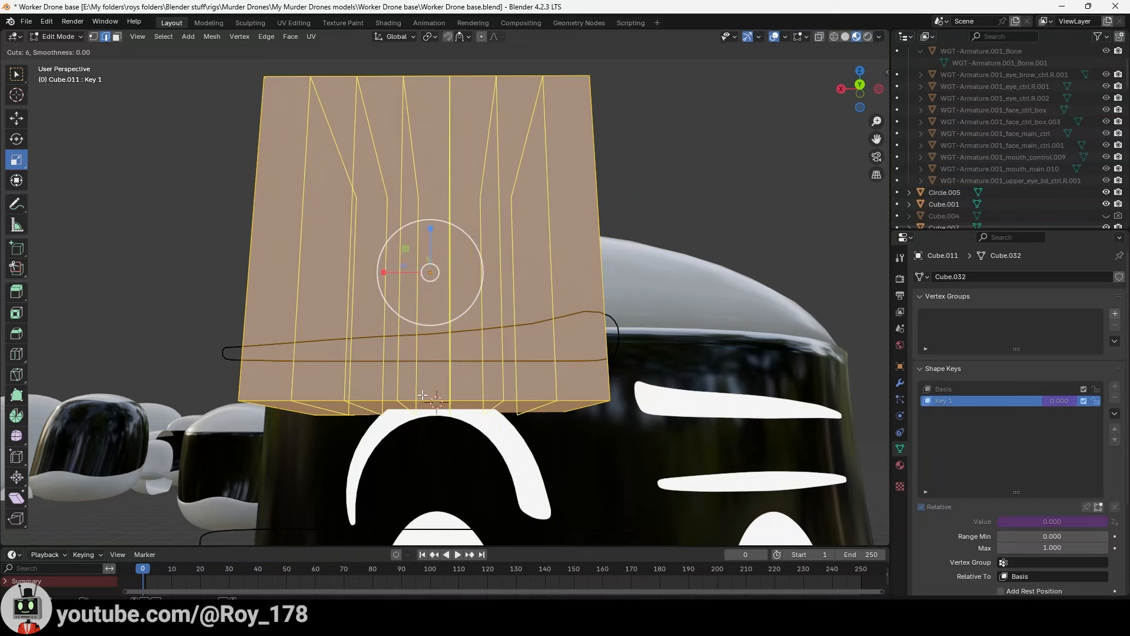
{"action": "left_click", "coordinate": [423, 395]}
Step: Move the cube's lower edges in the Key 1 shape so its underside arches along the bent eyebrow
{"action": "left_click_drag", "start_coordinate": [313, 299], "coordinate": [348, 364]}
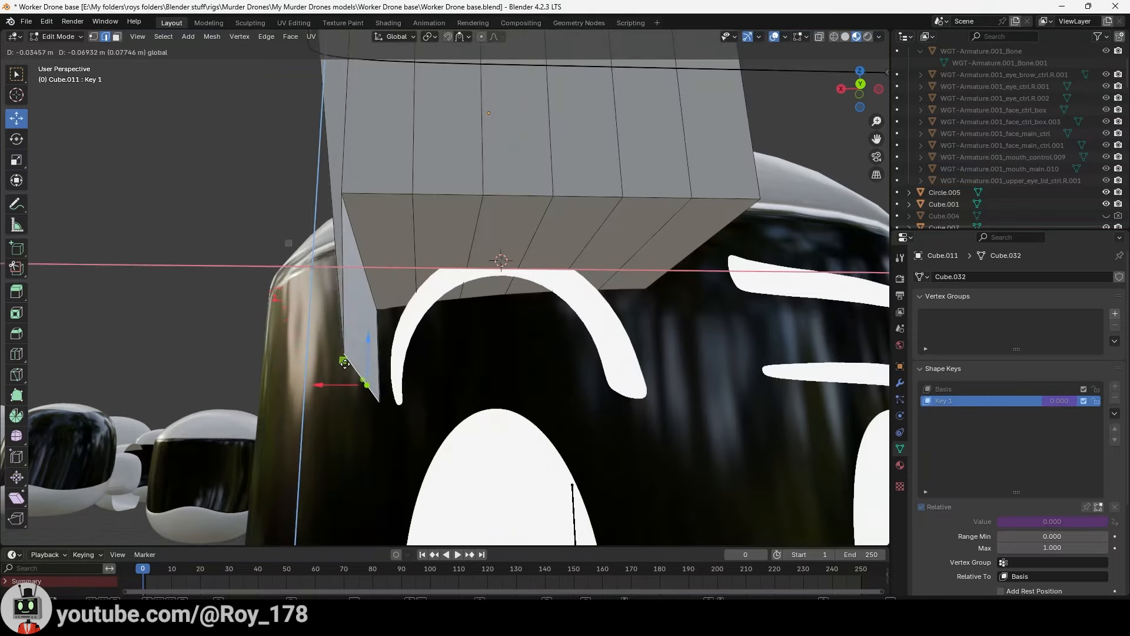
{"action": "left_click", "coordinate": [362, 213]}
{"action": "left_click_drag", "start_coordinate": [341, 243], "coordinate": [396, 280]}
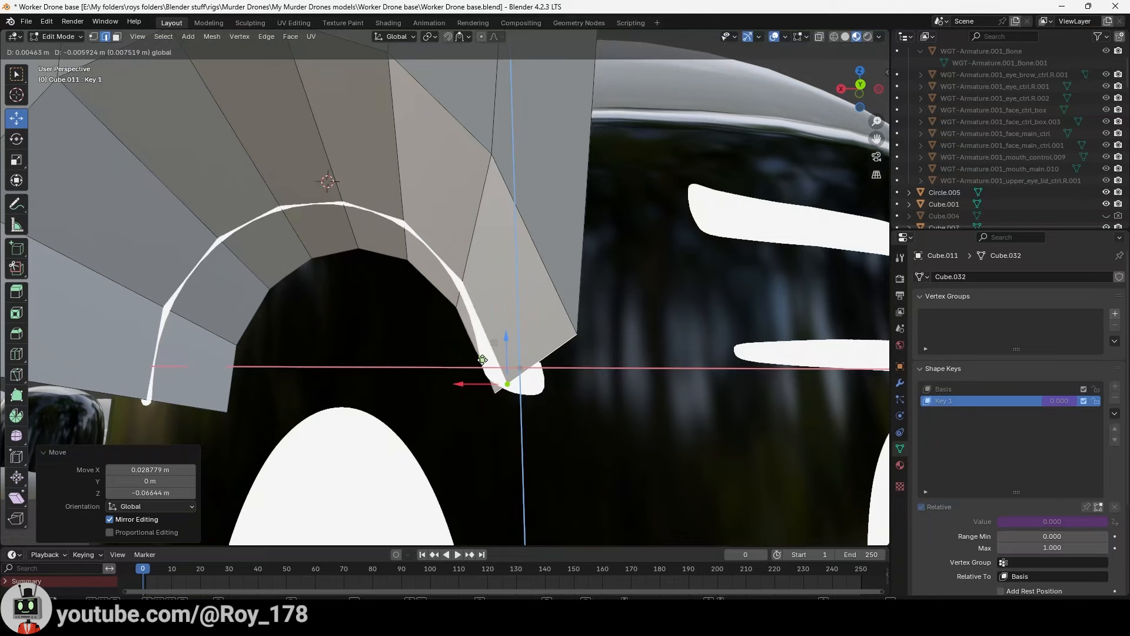
{"action": "left_click_drag", "start_coordinate": [468, 360], "coordinate": [470, 362]}
{"action": "key", "text": "shift+grave"}
{"action": "key", "text": "e"}
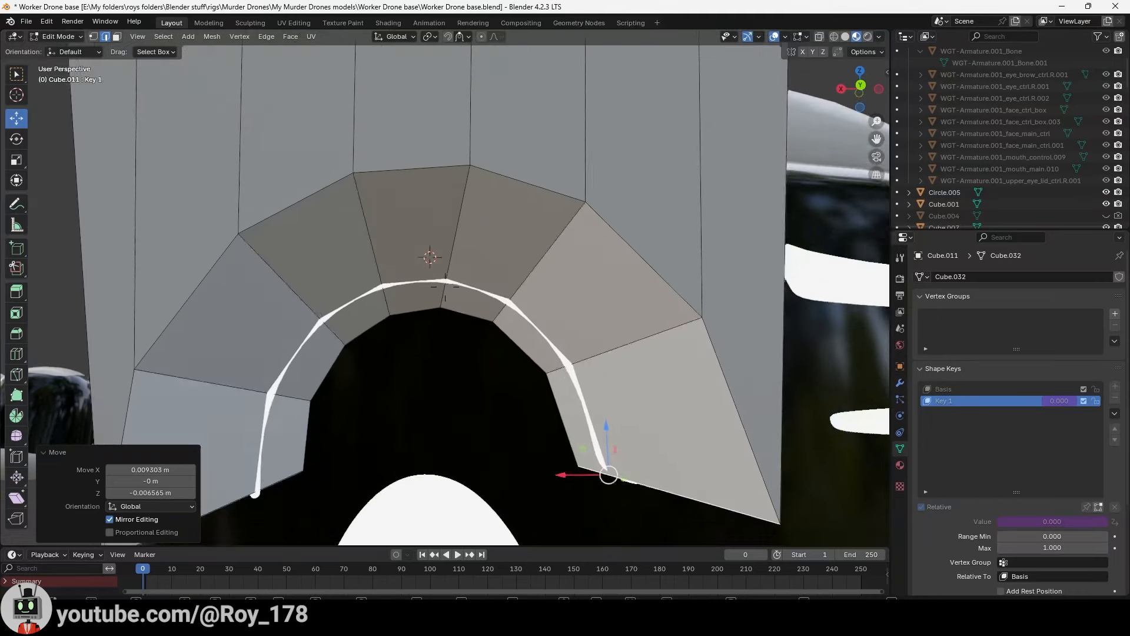
{"action": "key", "text": "s"}
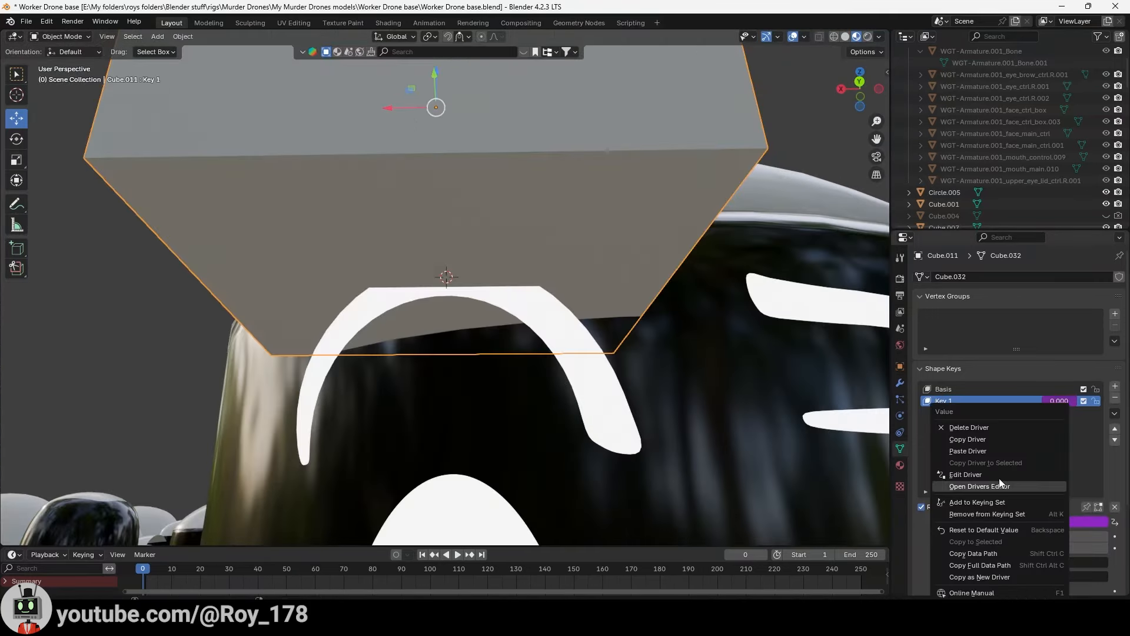
Step: Change the Key 1 driver to a Scripted Expression with the formula -angle/3.6
{"action": "left_click", "coordinate": [996, 478]}
{"action": "left_click", "coordinate": [983, 409]}
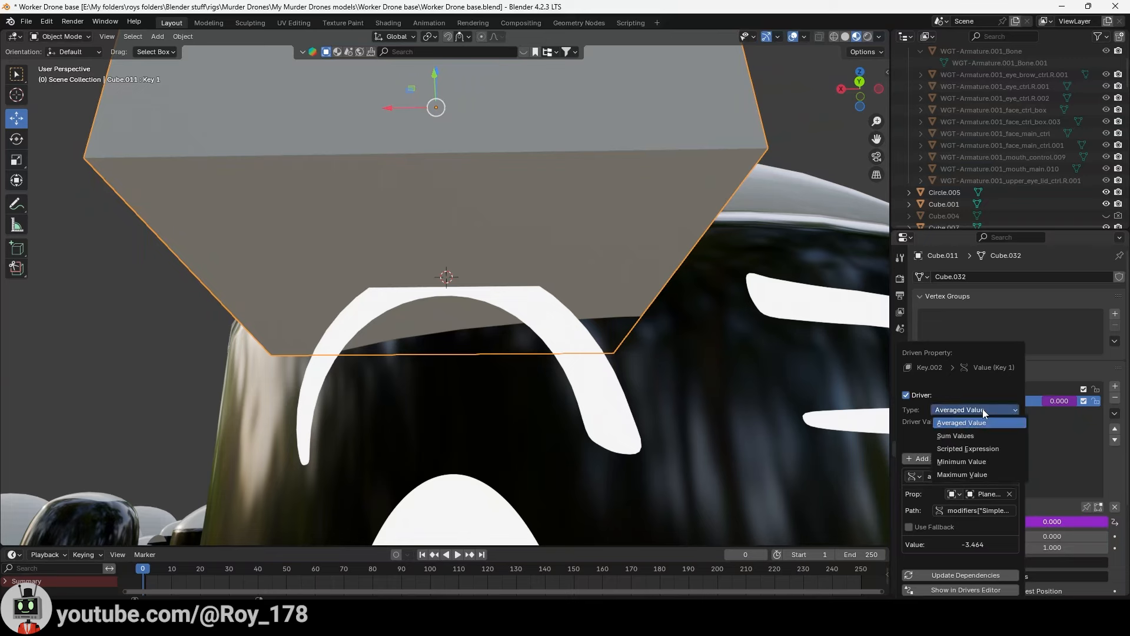
{"action": "left_click", "coordinate": [994, 448]}
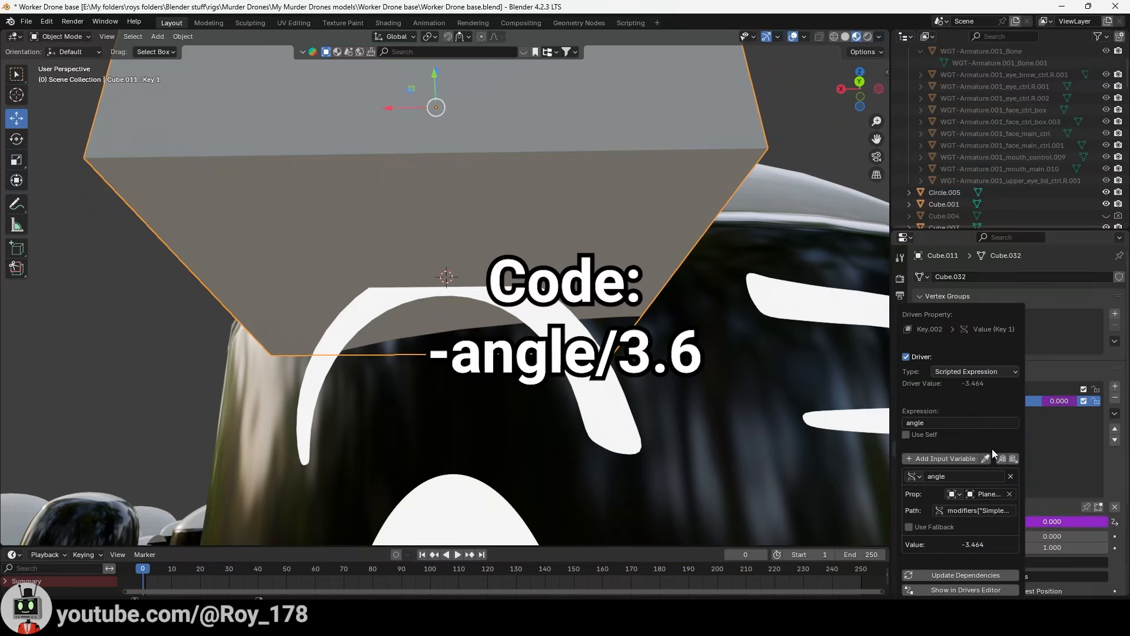
{"action": "left_click", "coordinate": [964, 422]}
{"action": "key", "text": "Return"}
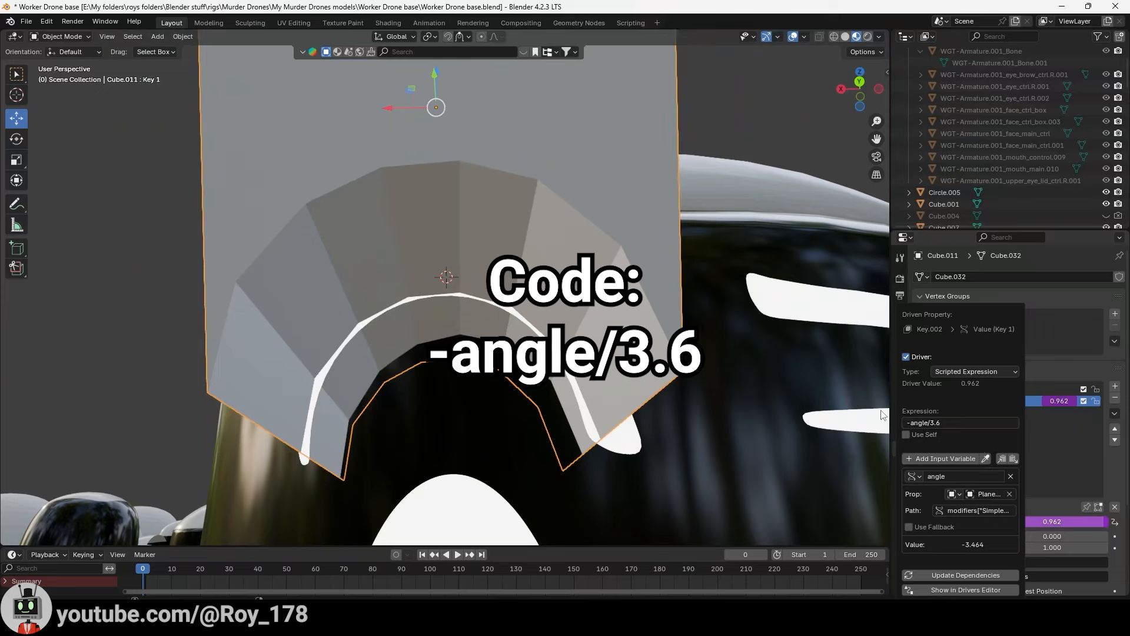
Step: Set the eyebrow's bend angle to 0°, try bending it to about -166° to test the driven cube, and undo the trial bend
{"action": "left_click", "coordinate": [625, 449]}
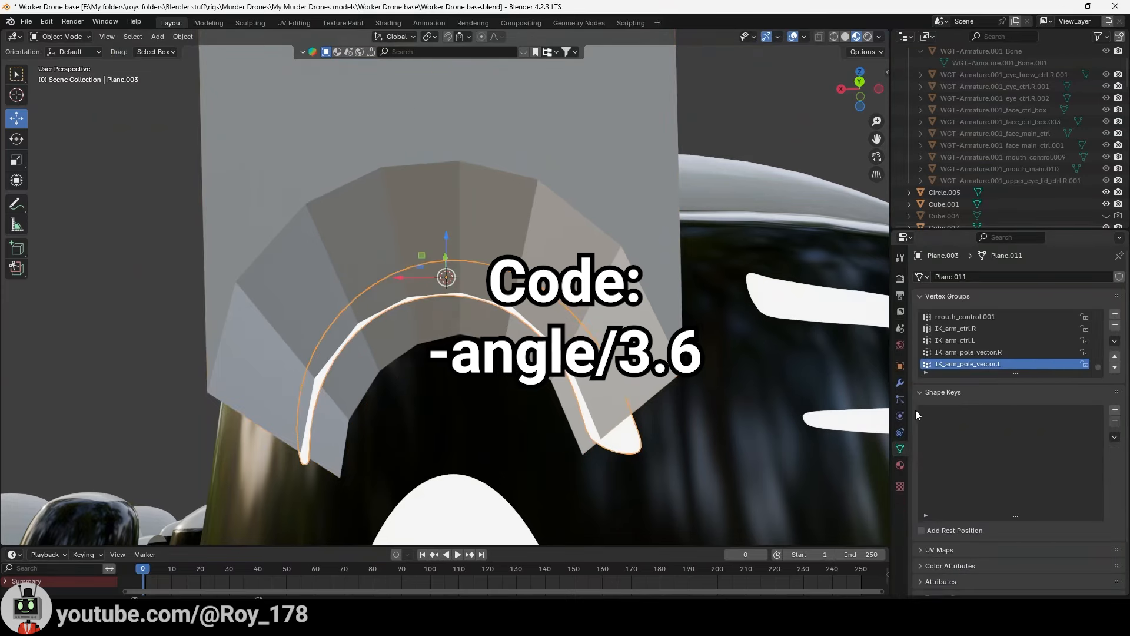
{"action": "left_click", "coordinate": [900, 383]}
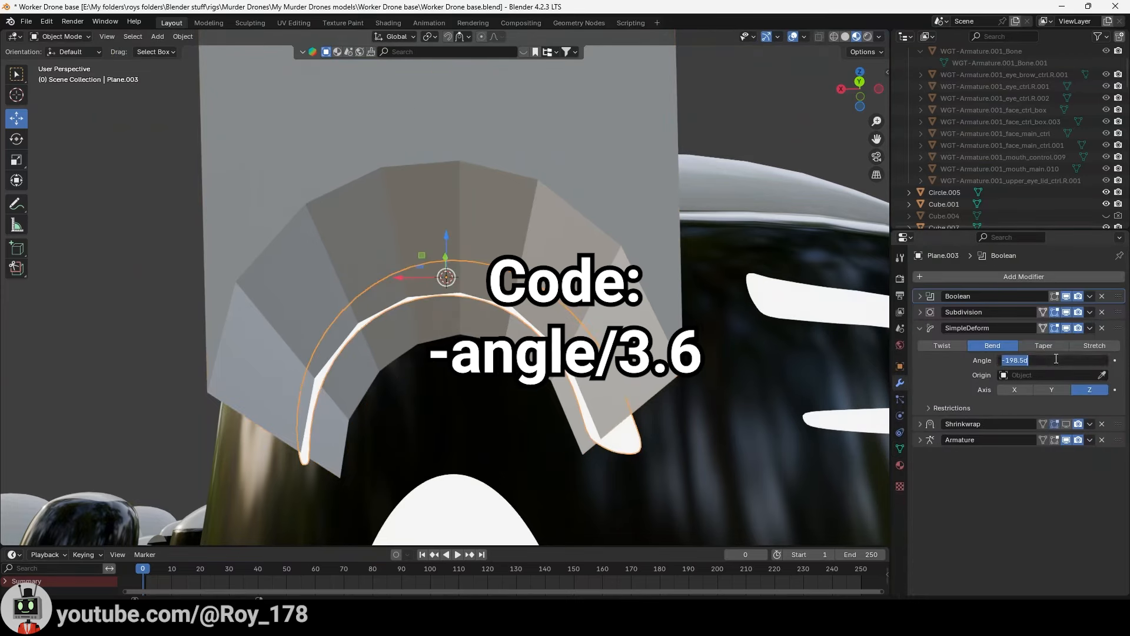
{"action": "type", "text": "0"}
{"action": "key", "text": "Return"}
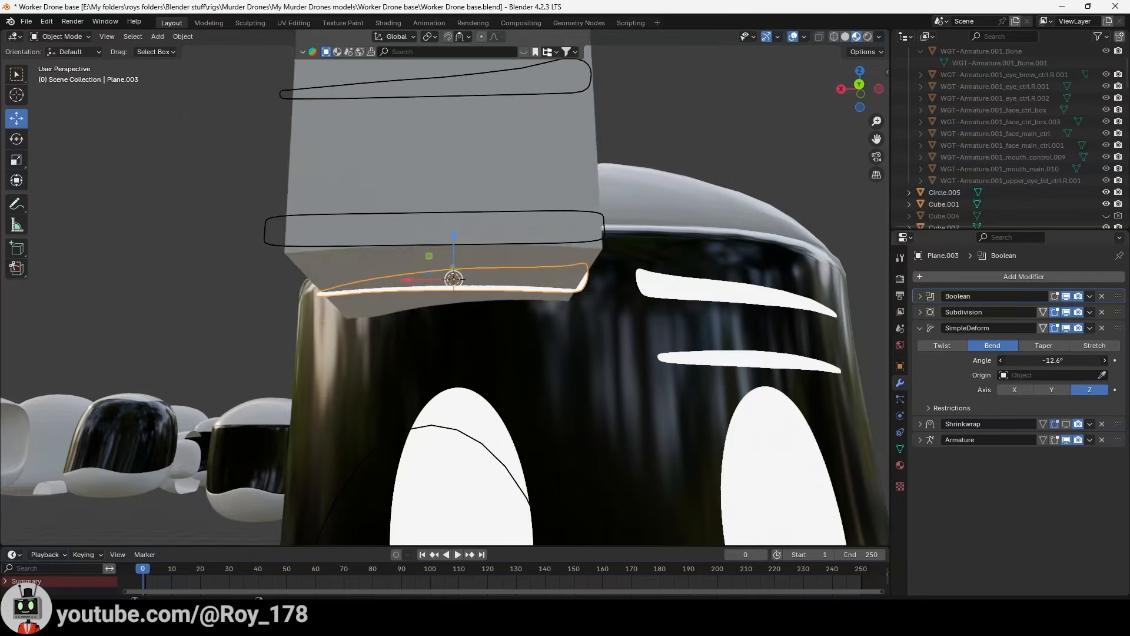
{"action": "mouse_move", "coordinate": [1053, 360]}
{"action": "left_mouse_down"}
{"action": "mouse_move", "coordinate": [977, 361]}
{"action": "mouse_move", "coordinate": [1053, 361]}
{"action": "left_mouse_up"}
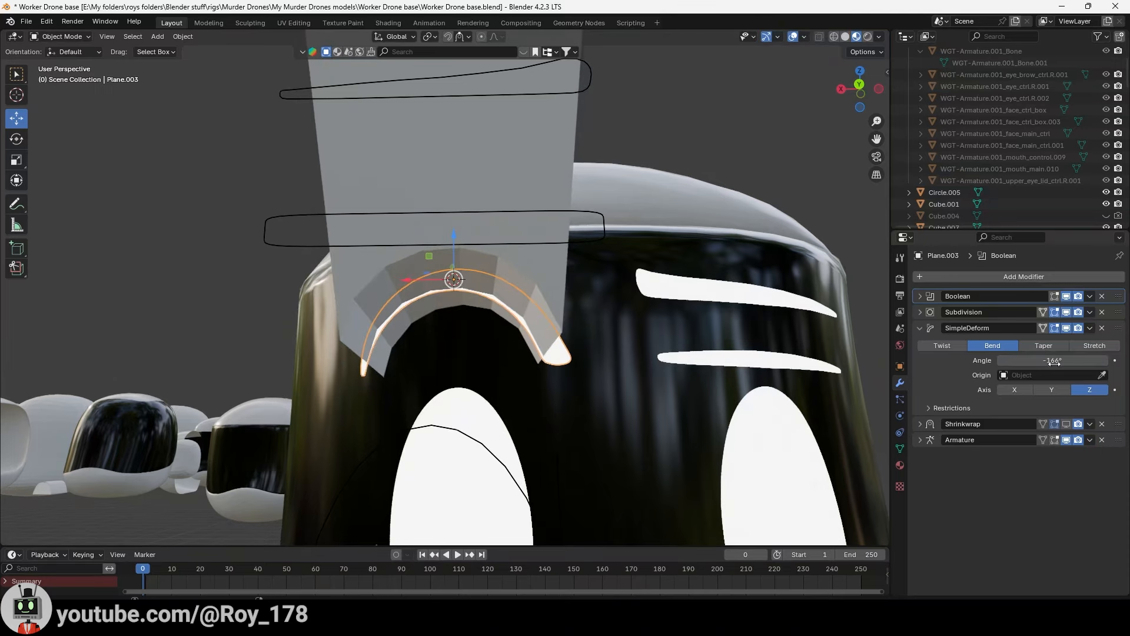
{"action": "key", "text": "ctrl+z"}
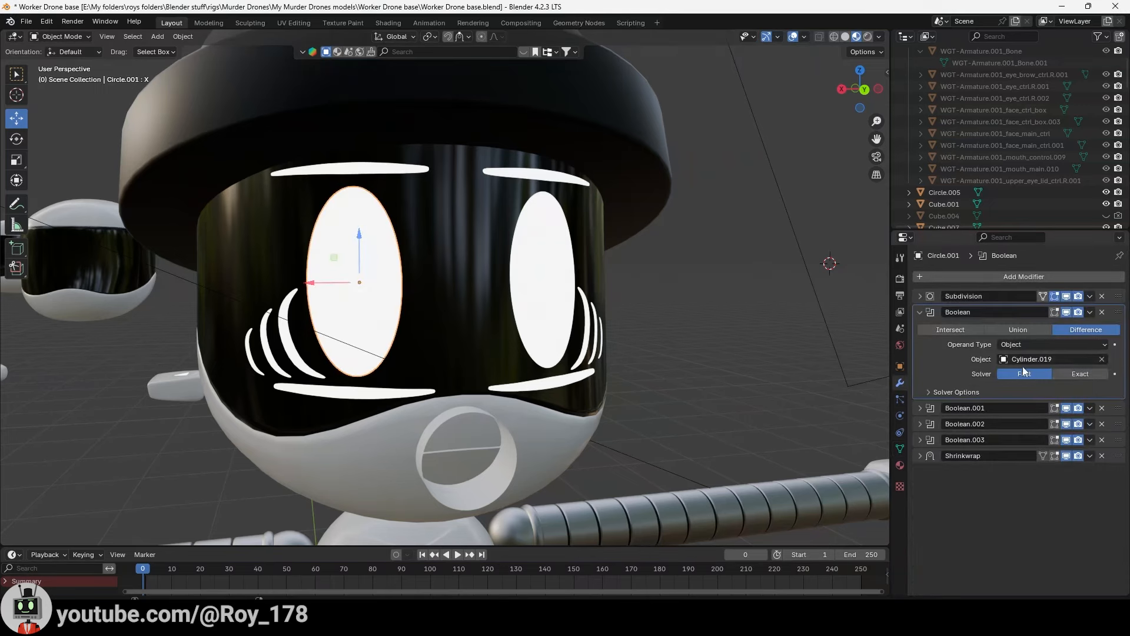
Step: Try lowering the upper eyelid strip about 0.128 m along Z with a -126° bend, and undo it
{"action": "left_click", "coordinate": [920, 312]}
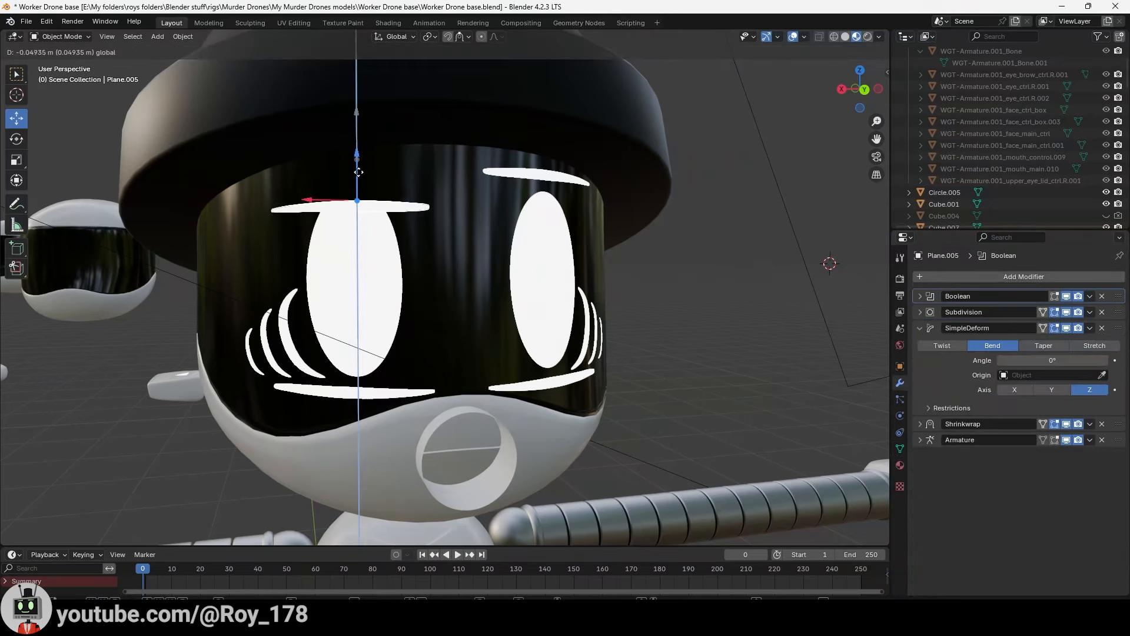
{"action": "left_click_drag", "start_coordinate": [358, 203], "coordinate": [358, 268]}
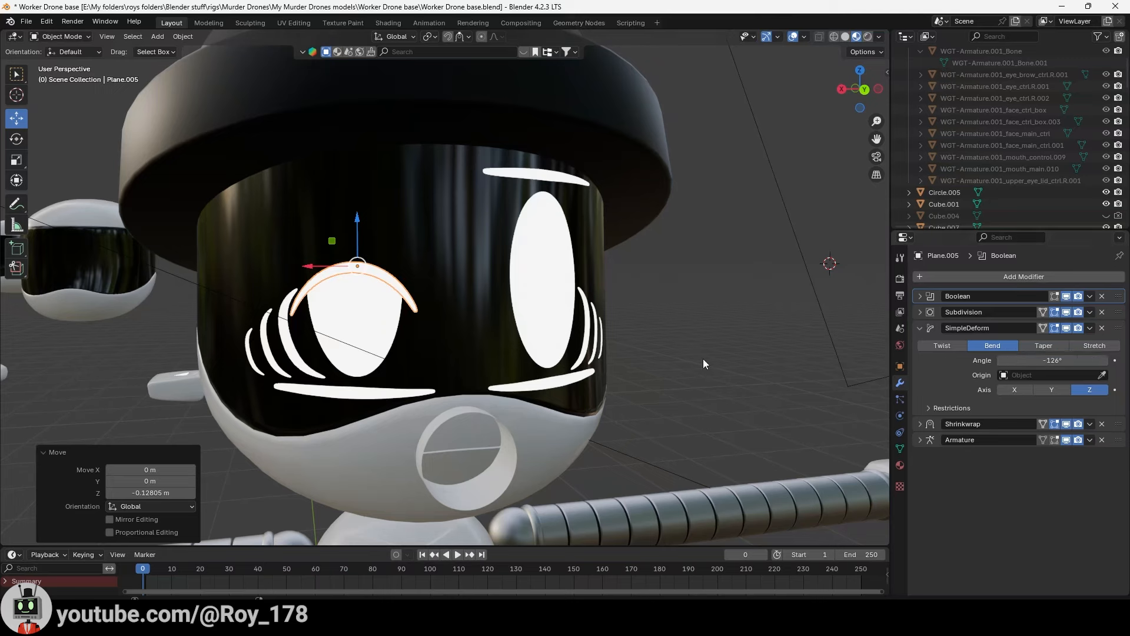
{"action": "key", "text": "ctrl+z"}
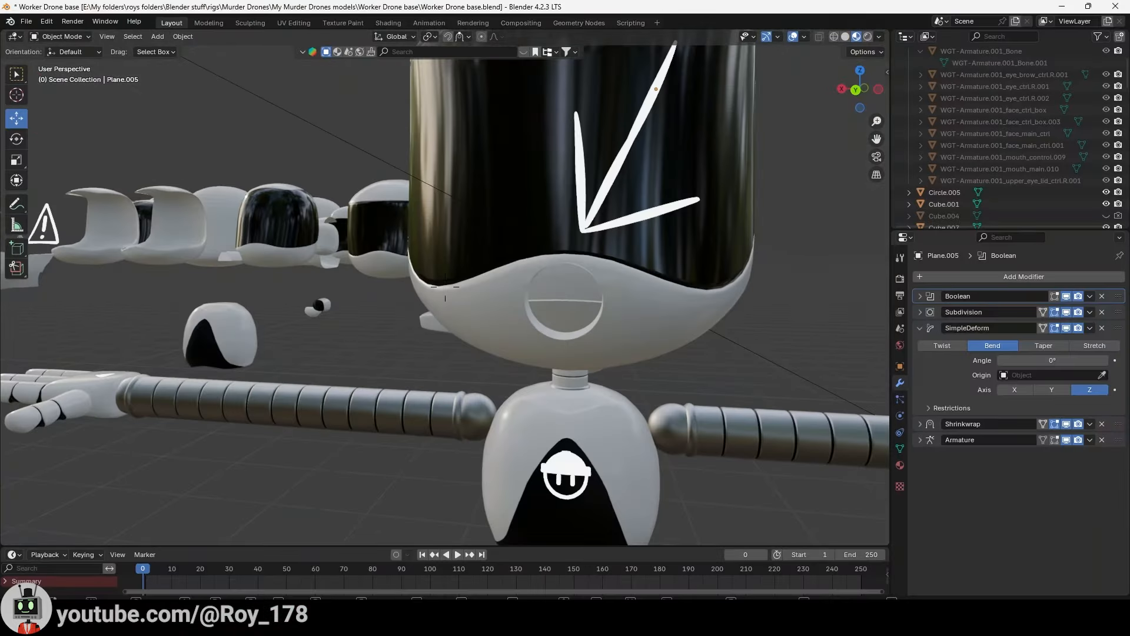
{"action": "middle_click_drag", "start_coordinate": [445, 291], "coordinate": [459, 277]}
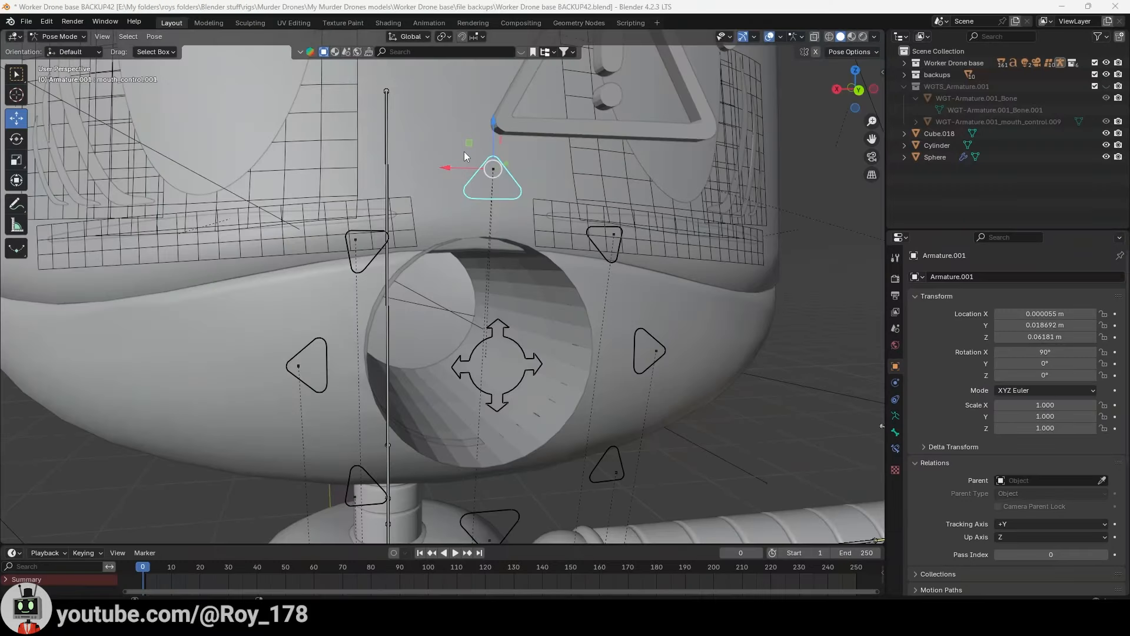
Step: In the backup rig, lower the upper-centre mouth control about 0.050 m along Z and raise the lower-centre control along Z to narrow the mouth
{"action": "left_click_drag", "start_coordinate": [464, 151], "coordinate": [466, 262]}
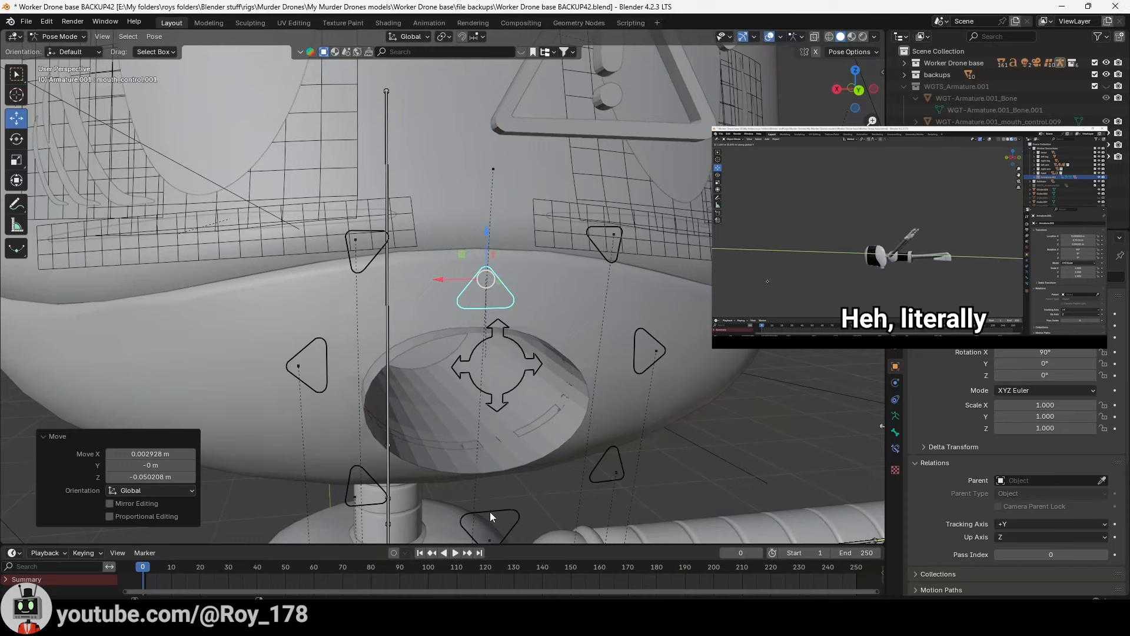
{"action": "left_click", "coordinate": [490, 514]}
{"action": "key", "text": "g"}
{"action": "key", "text": "z"}
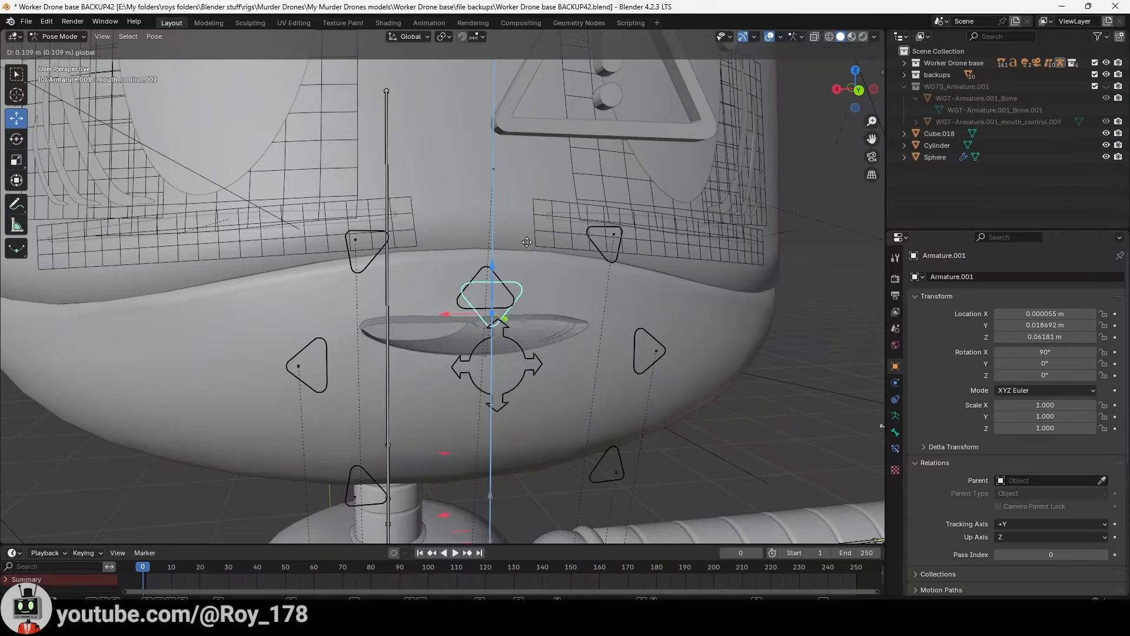
{"action": "left_click", "coordinate": [512, 302]}
Step: Move the upper corner mouth control about 0.012 m in X and -0.016 m in Z, and reposition the opposite lower corner control
{"action": "left_click", "coordinate": [355, 239]}
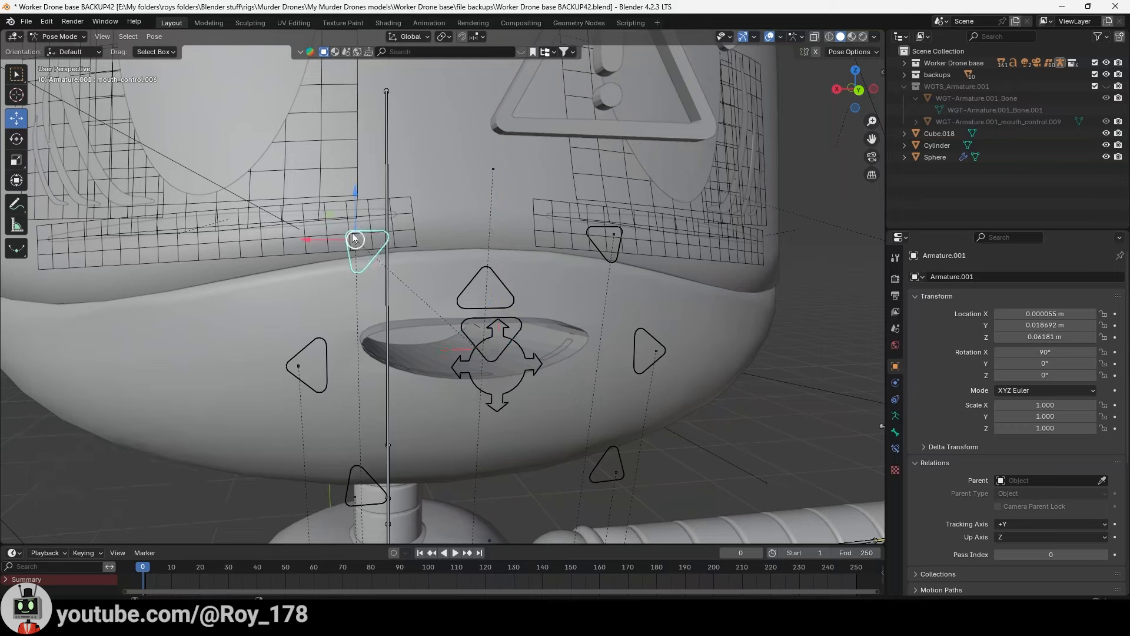
{"action": "left_click_drag", "start_coordinate": [337, 213], "coordinate": [307, 178]}
{"action": "middle_click_drag", "start_coordinate": [537, 398], "coordinate": [487, 298], "text": "shift"}
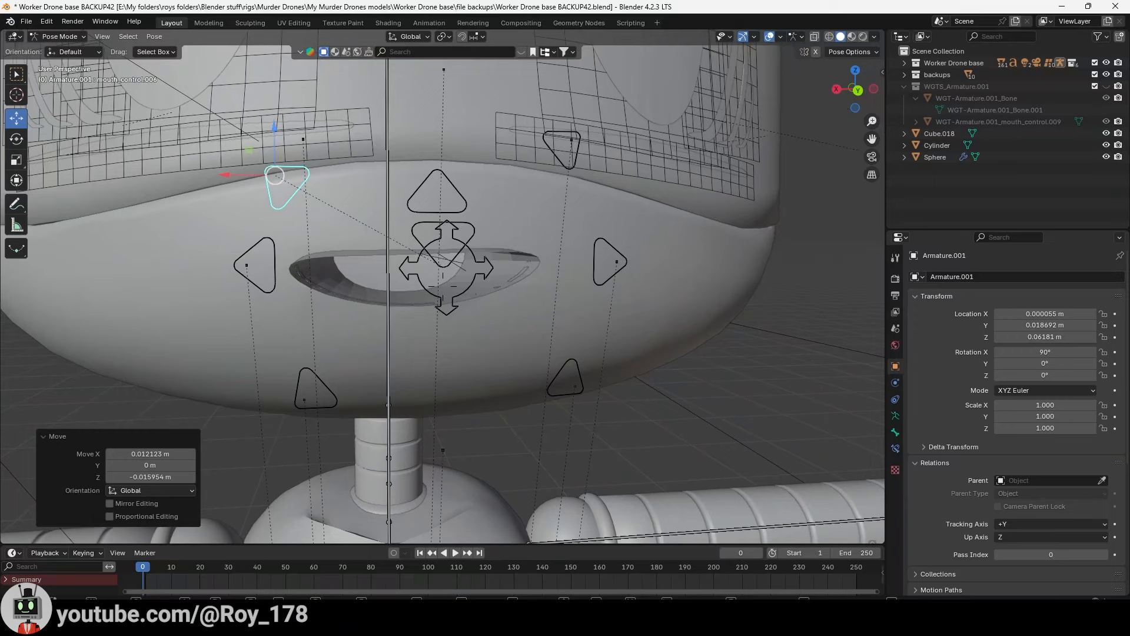
{"action": "left_click", "coordinate": [556, 379]}
{"action": "left_click_drag", "start_coordinate": [548, 362], "coordinate": [535, 488]}
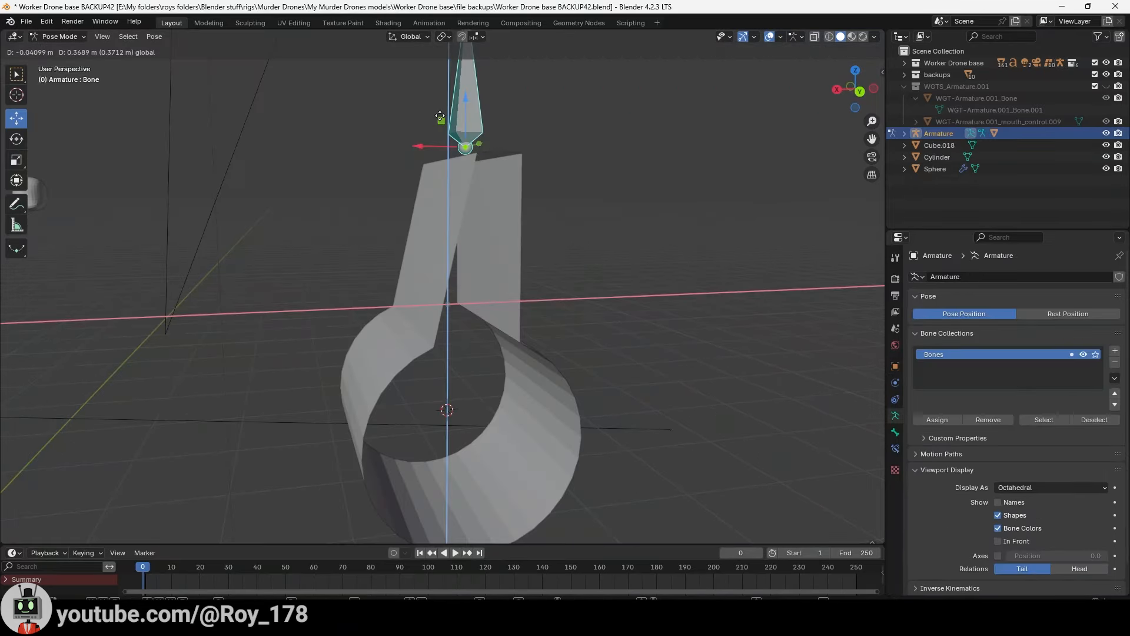
Step: Move the test armature's bone downward along Z toward the opening of the cylinder with flaps
{"action": "left_click_drag", "start_coordinate": [441, 108], "coordinate": [448, 398]}
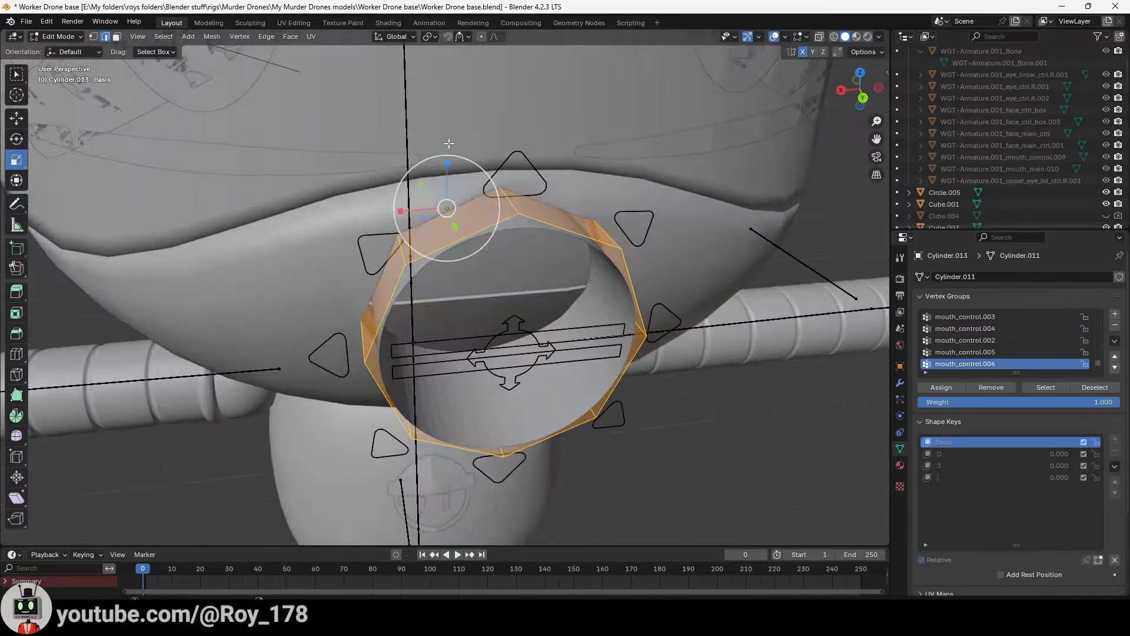
Step: Lower the main rig's upper-centre mouth control about 0.075 m along Z and select the lower-centre mouth control
{"action": "middle_click_drag", "start_coordinate": [413, 277], "coordinate": [476, 182]}
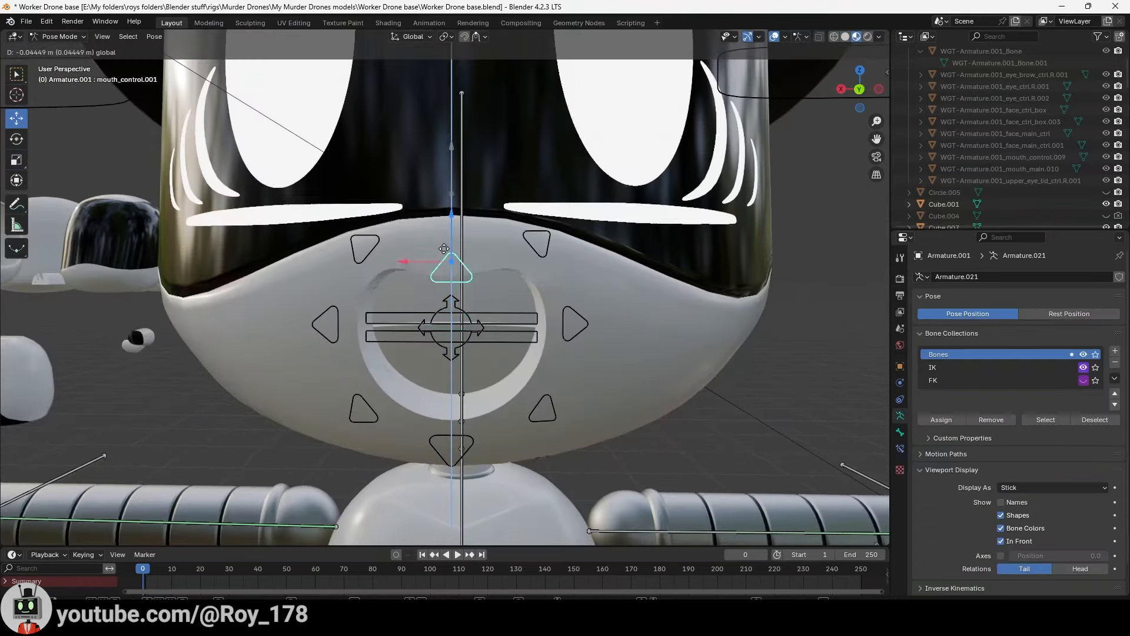
{"action": "left_click_drag", "start_coordinate": [444, 270], "coordinate": [443, 315]}
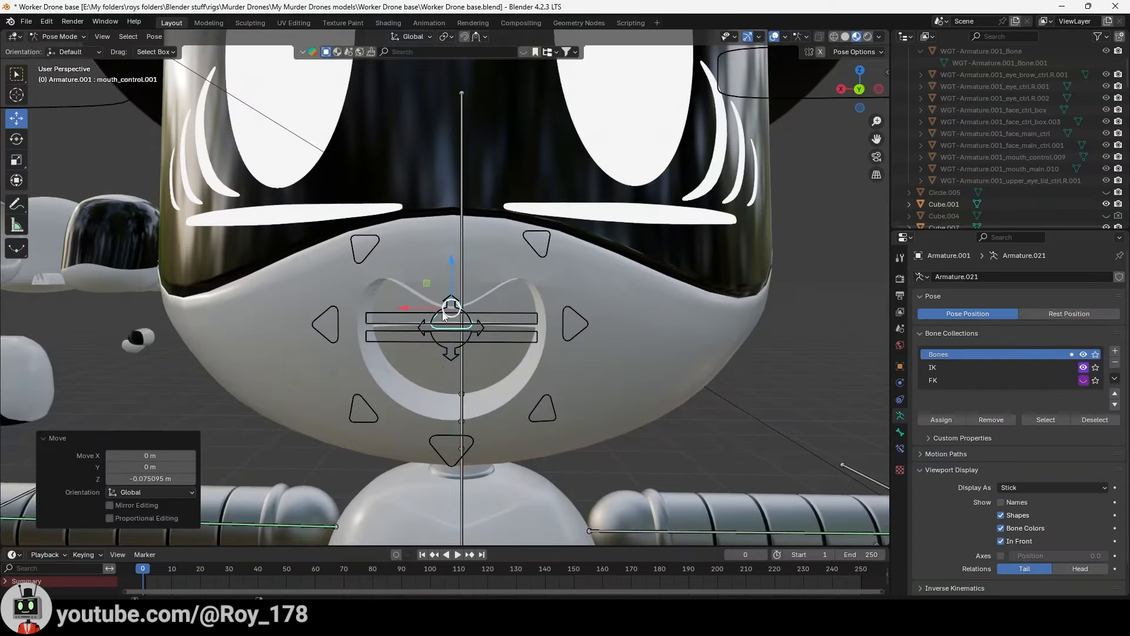
{"action": "left_click", "coordinate": [449, 438]}
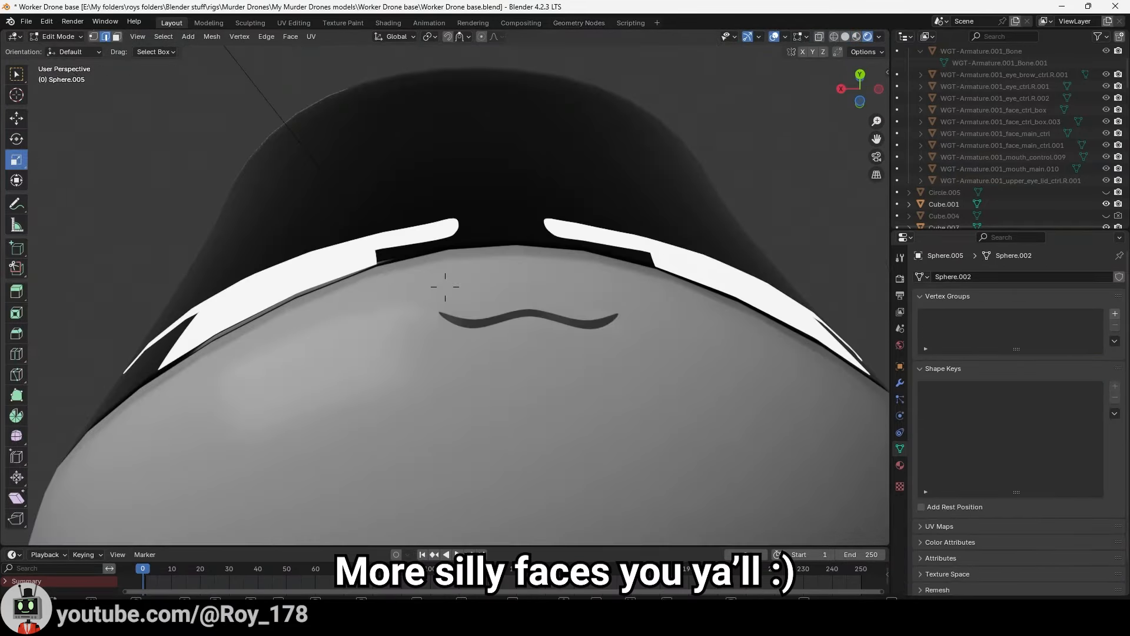
Step: Preview the mouth cylinder's :D shape key at 1.000 and toggle its editing mode
{"action": "left_click", "coordinate": [459, 259]}
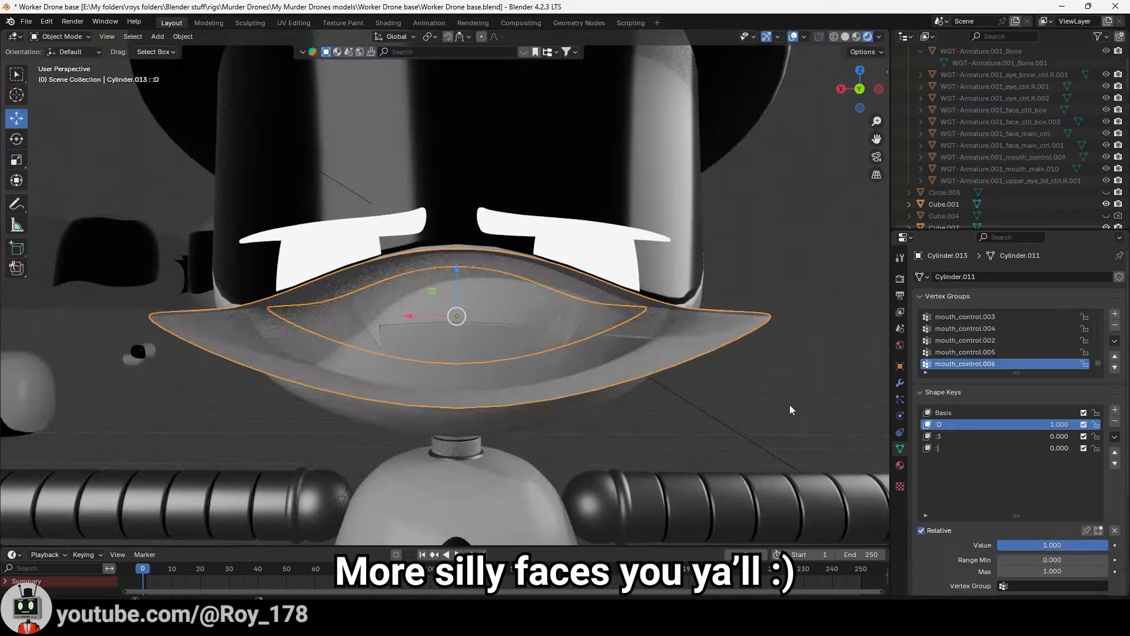
{"action": "key", "text": "Tab"}
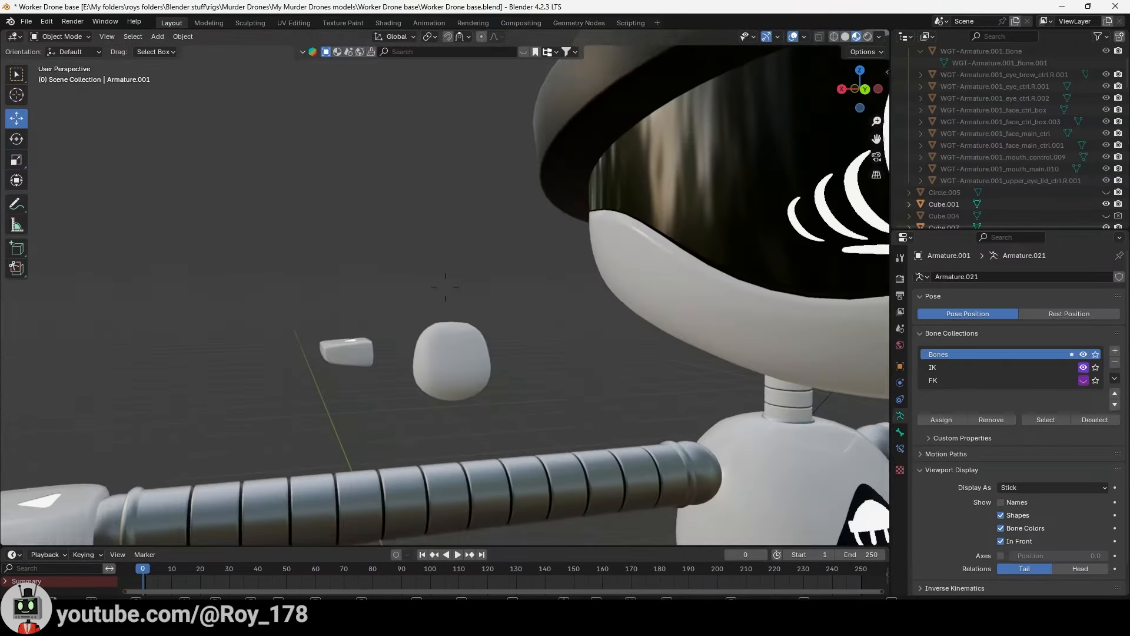
{"action": "key", "text": "a"}
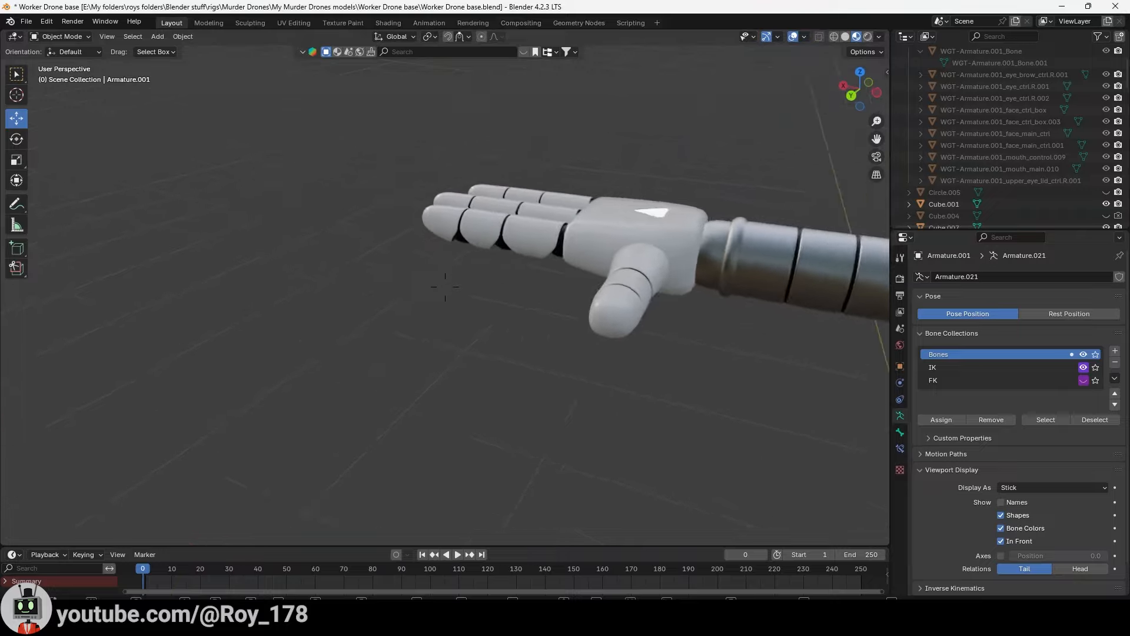
Step: Examine the hand's finger control bones, the finger joint gaps and the mesh of a middle finger segment
{"action": "key", "text": "w"}
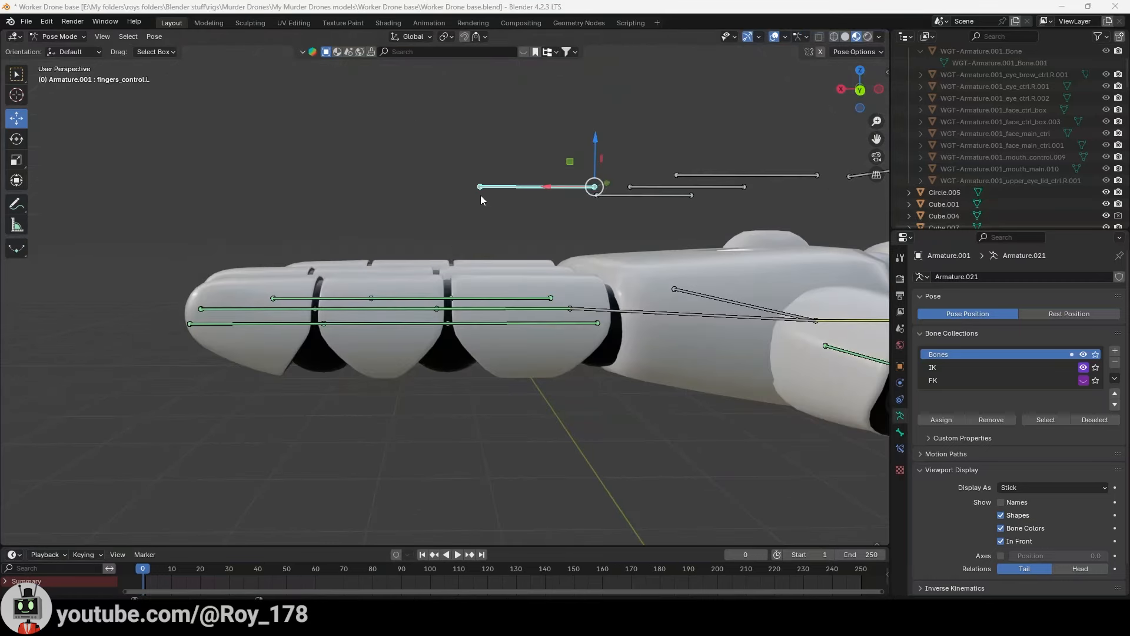
{"action": "left_click_drag", "start_coordinate": [552, 187], "coordinate": [356, 210]}
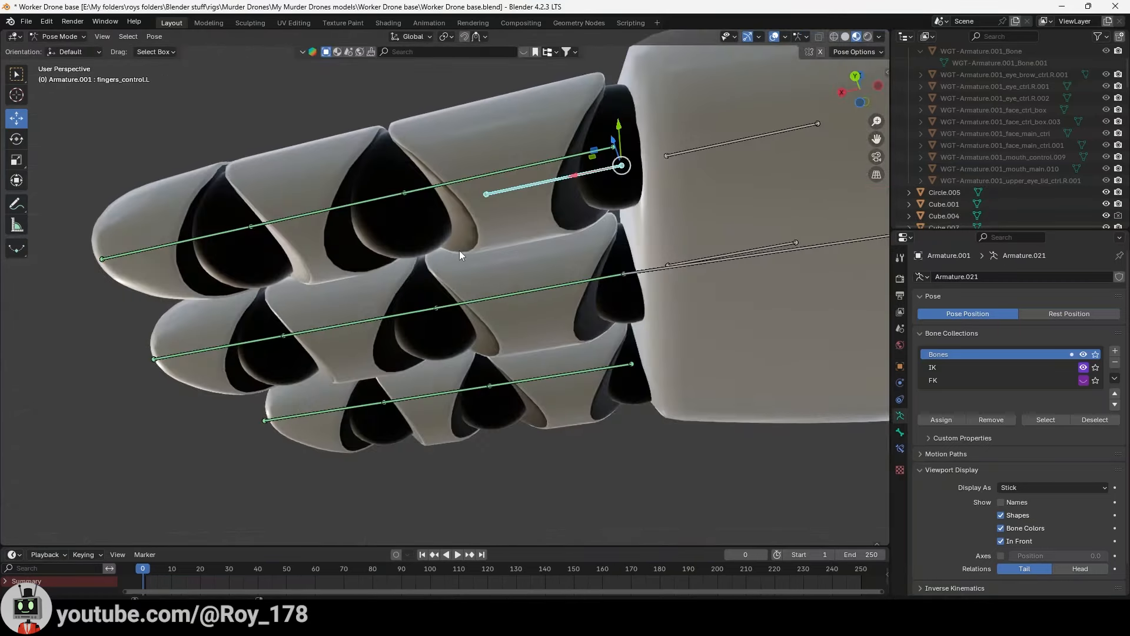
{"action": "key", "text": "ctrl+Tab"}
{"action": "key", "text": "h"}
{"action": "middle_click_drag", "start_coordinate": [451, 253], "coordinate": [446, 286]}
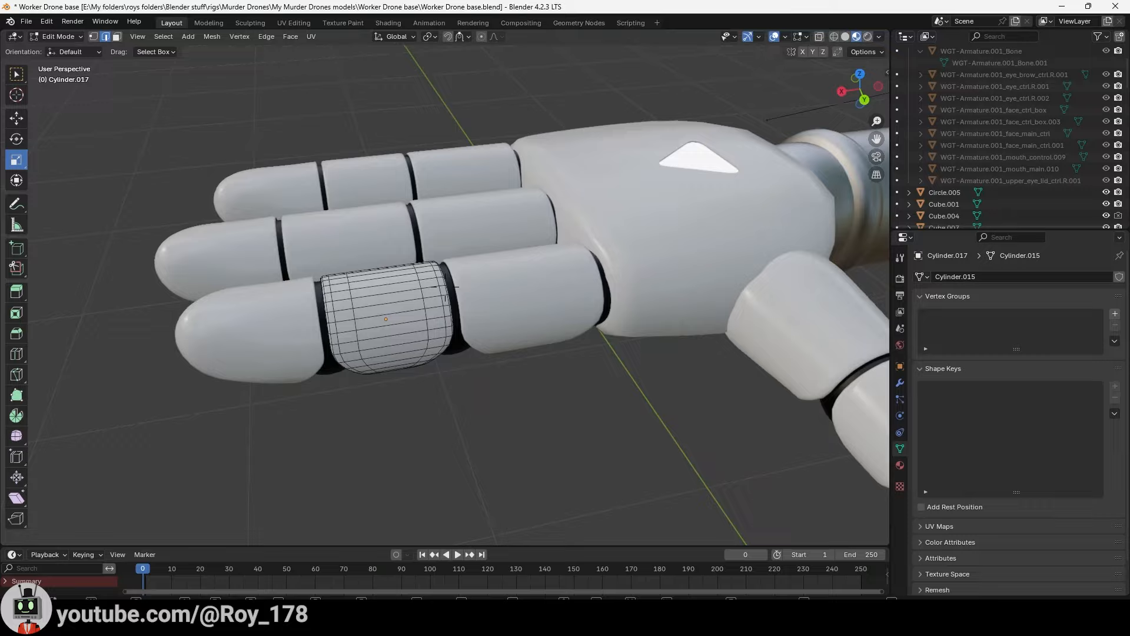
{"action": "key", "text": "KP_Decimal"}
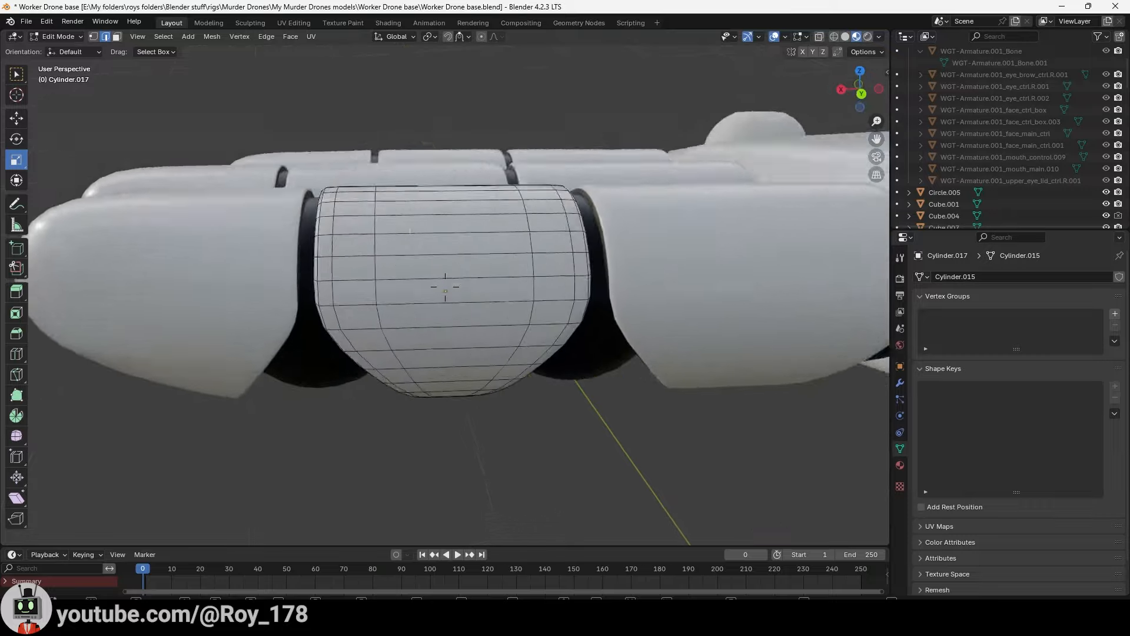
{"action": "middle_click_drag", "start_coordinate": [445, 287], "coordinate": [445, 276]}
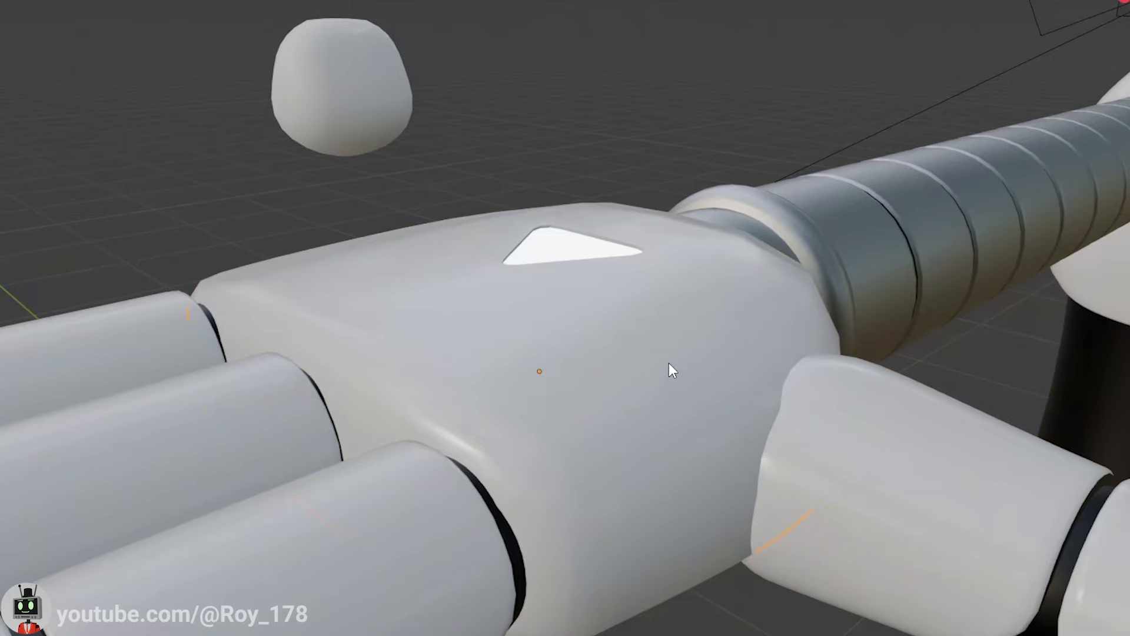
Step: Hide the palm mesh to inspect the finger, thumb and wrist joints beneath it, and unhide it
{"action": "left_click", "coordinate": [670, 364]}
{"action": "key", "text": "h"}
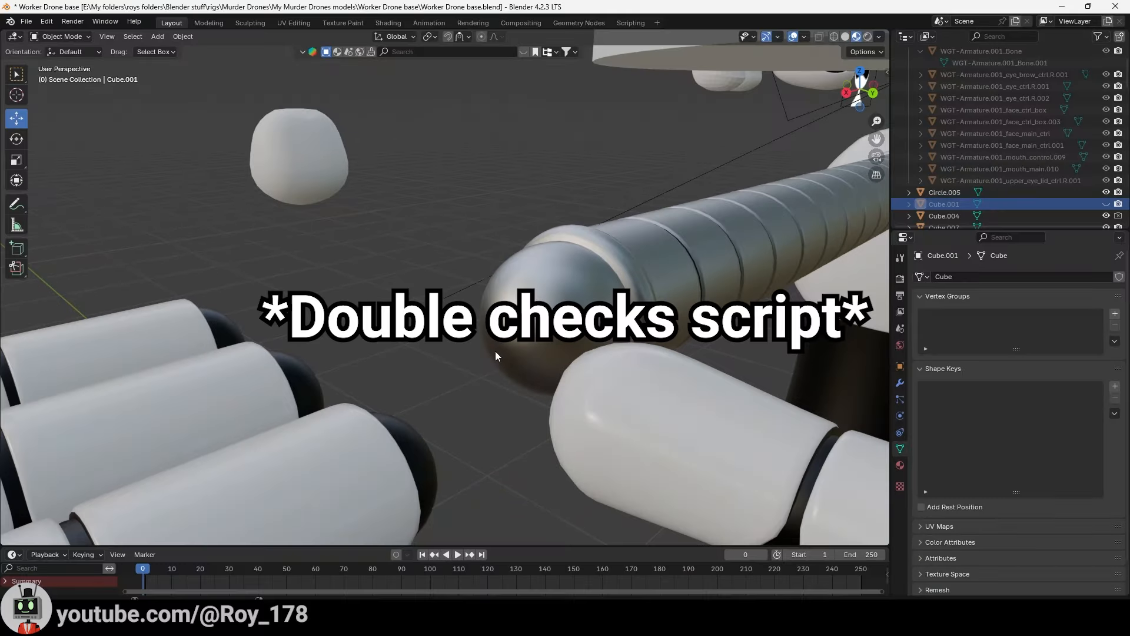
{"action": "key", "text": "alt+h"}
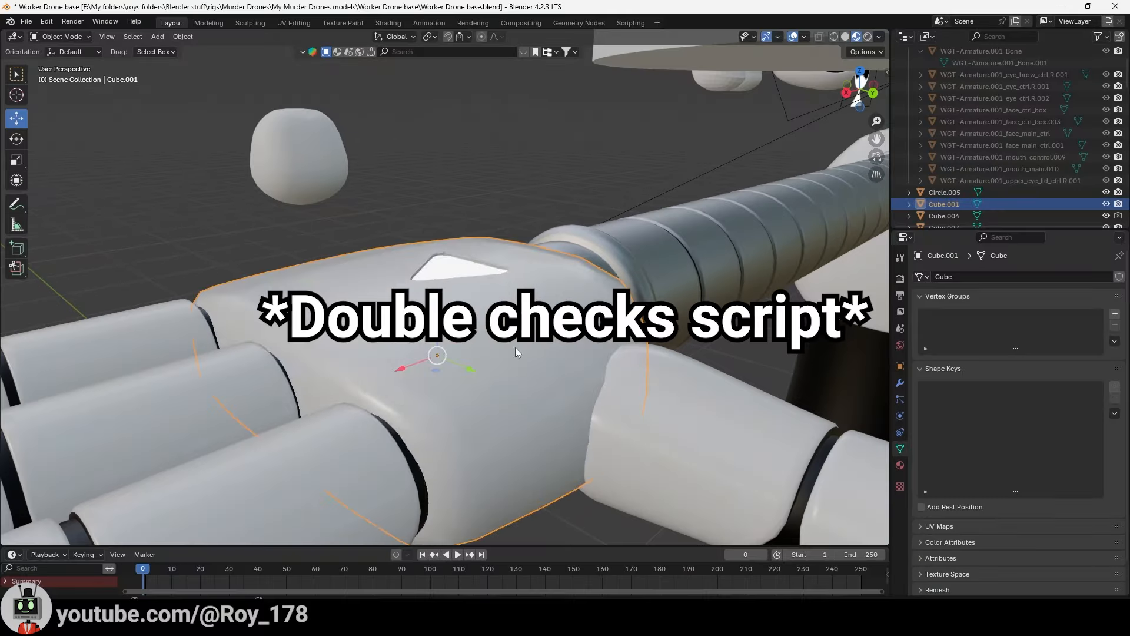
{"action": "scroll", "coordinate": [998, 133], "scroll_direction": "up", "scroll_amount": 3}
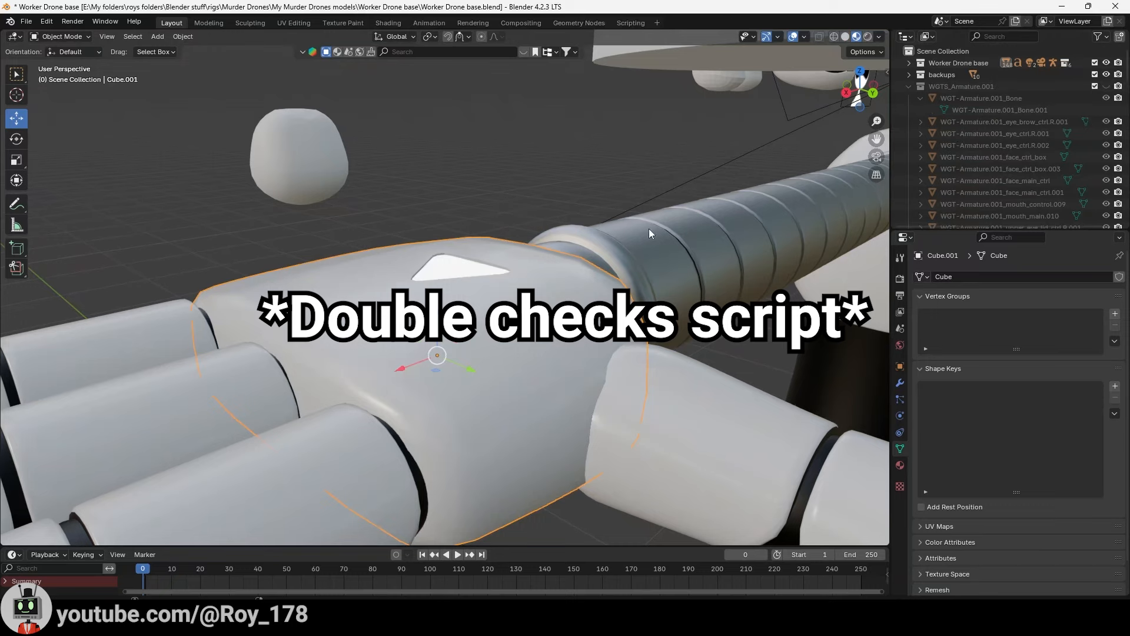
{"action": "key", "text": "h"}
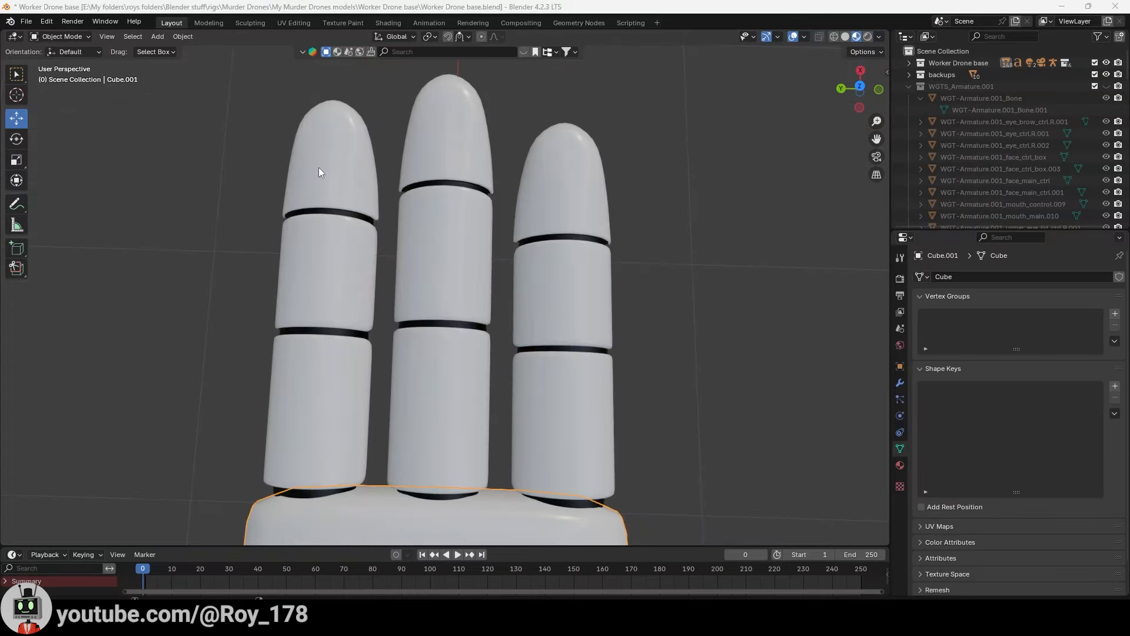
Step: Inspect the fingertip mesh in Edit Mode and compare its topology with the adjacent fingertip version
{"action": "left_click", "coordinate": [321, 169]}
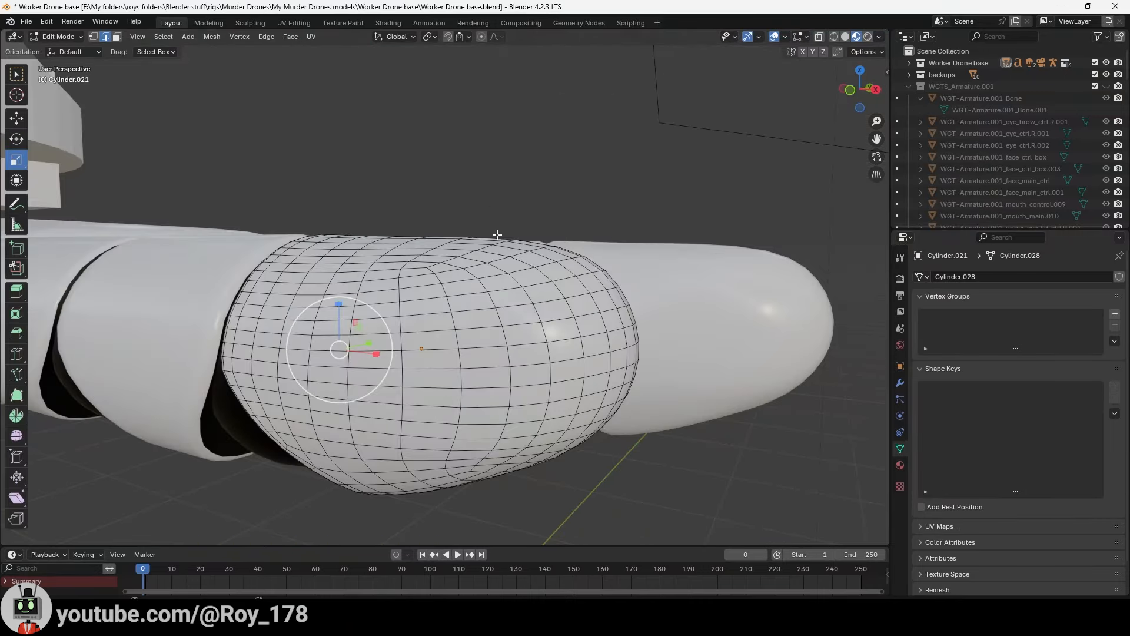
{"action": "middle_click_drag", "start_coordinate": [498, 235], "coordinate": [445, 287]}
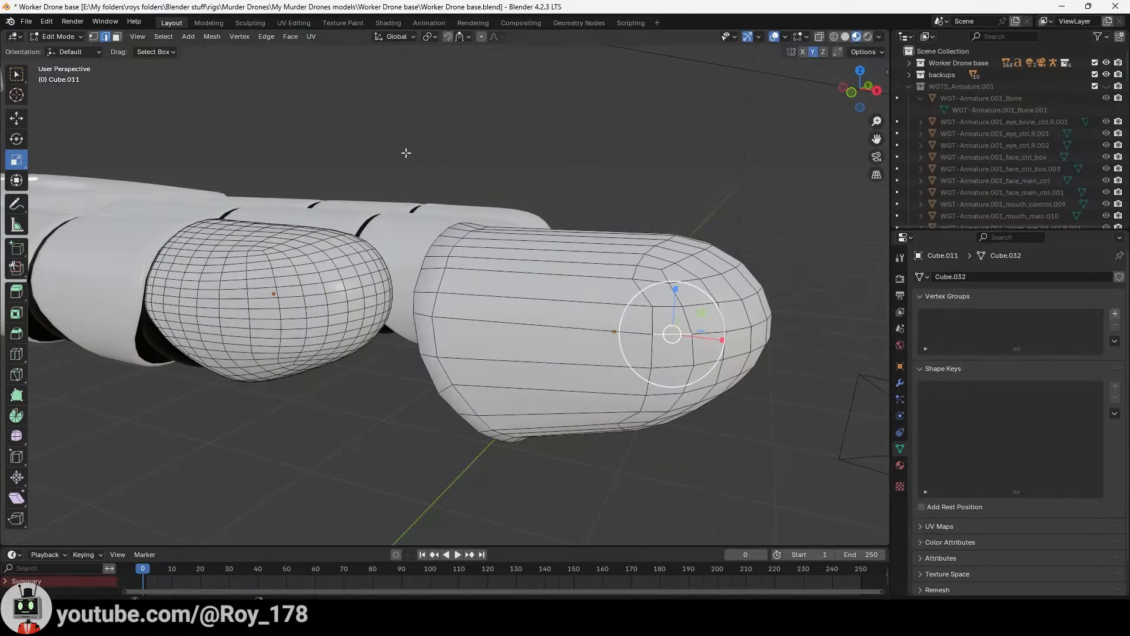
{"action": "middle_click_drag", "start_coordinate": [623, 163], "coordinate": [583, 188]}
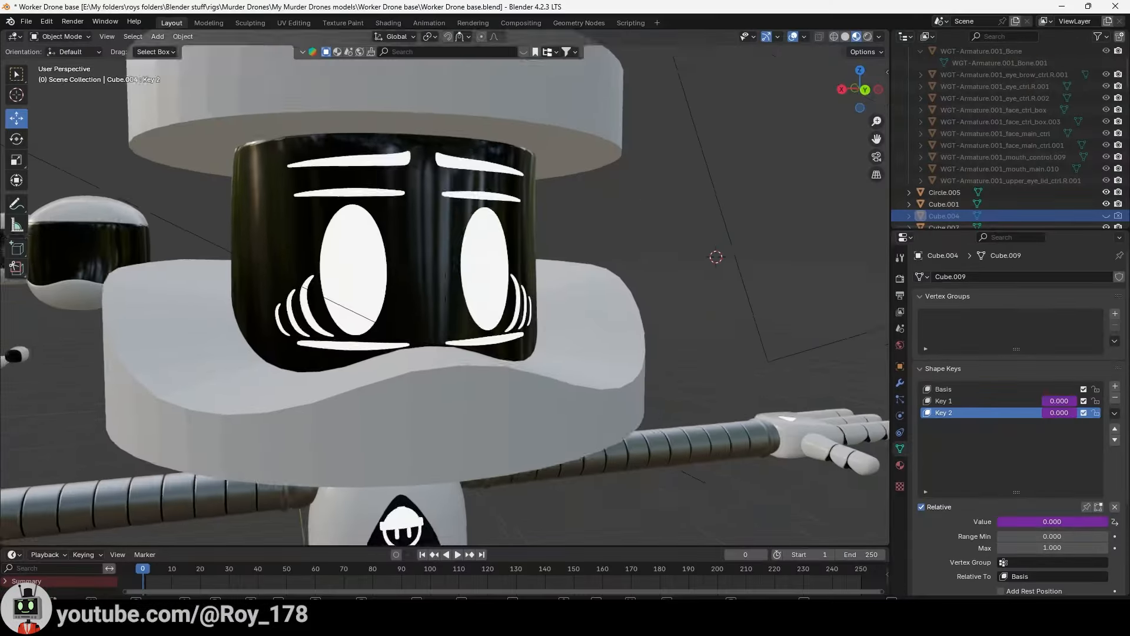
Step: Try lowering the eye meshes along Z in front of the visor
{"action": "scroll", "coordinate": [445, 287], "scroll_direction": "down", "scroll_amount": 2}
{"action": "scroll", "coordinate": [445, 287], "scroll_direction": "up", "scroll_amount": 2}
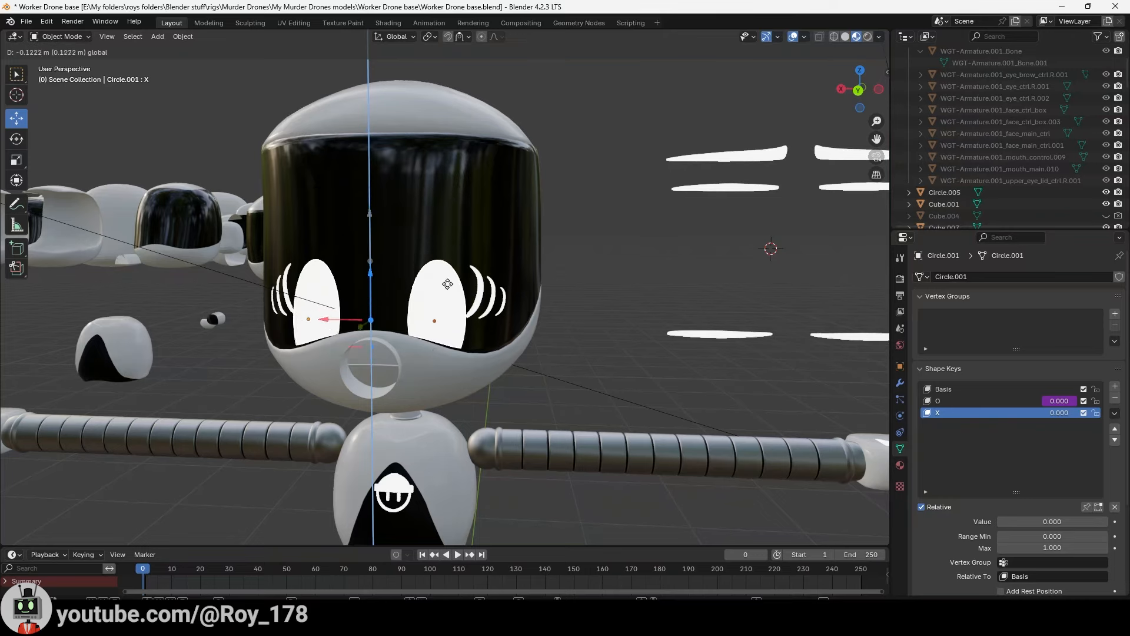
{"action": "left_click", "coordinate": [451, 304]}
{"action": "scroll", "coordinate": [451, 303], "scroll_direction": "up", "scroll_amount": 4}
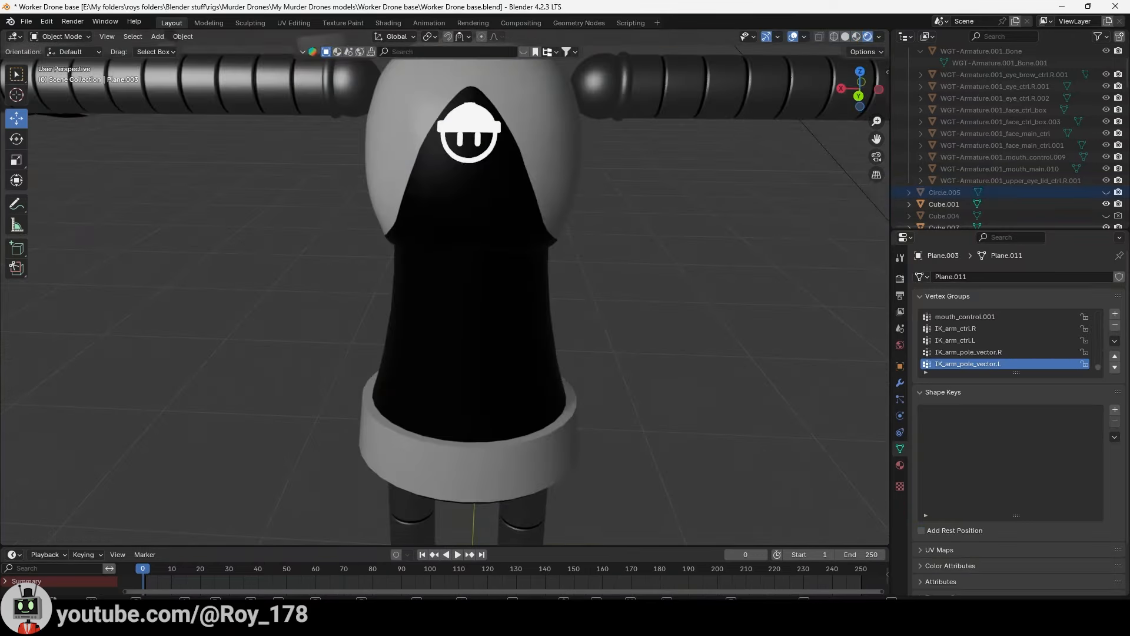
Step: Examine the neck, shoulder surfaces and torso with its chest emblem from several angles in the rendered view
{"action": "key", "text": "w"}
{"action": "key", "text": "a"}
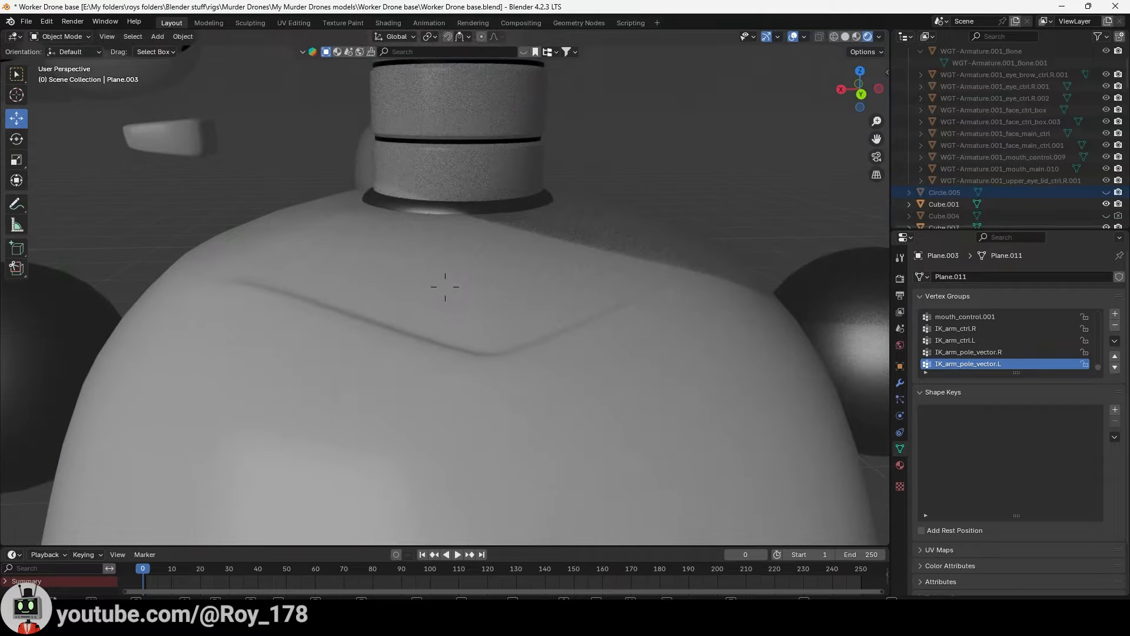
{"action": "key", "text": "a"}
{"action": "key", "text": "w"}
{"action": "left_click", "coordinate": [488, 148]}
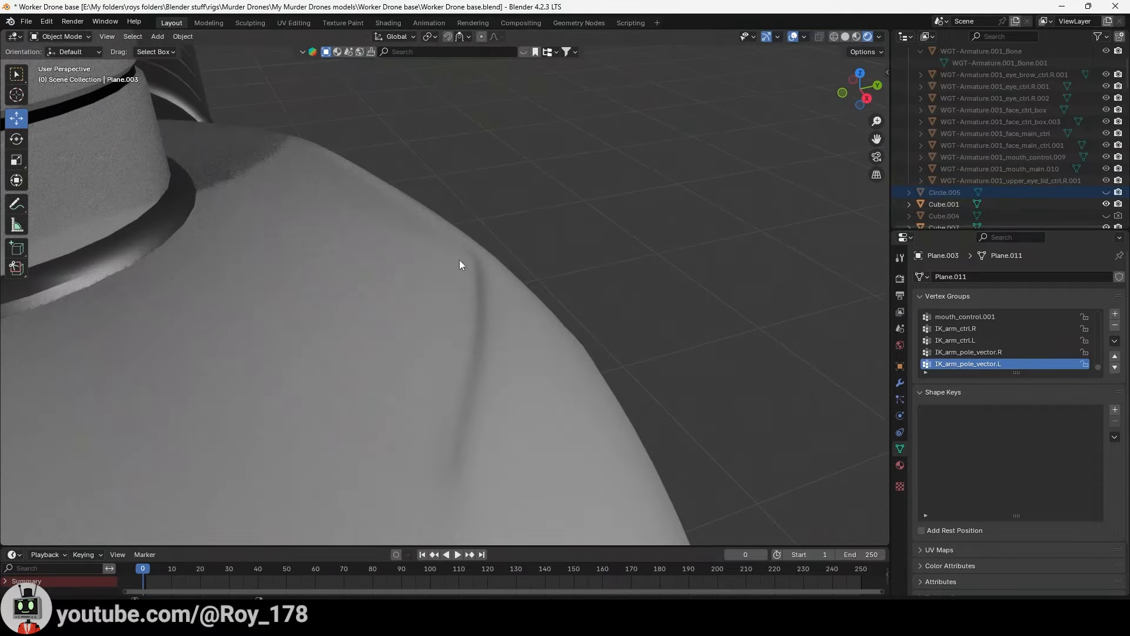
{"action": "key", "text": "Tab"}
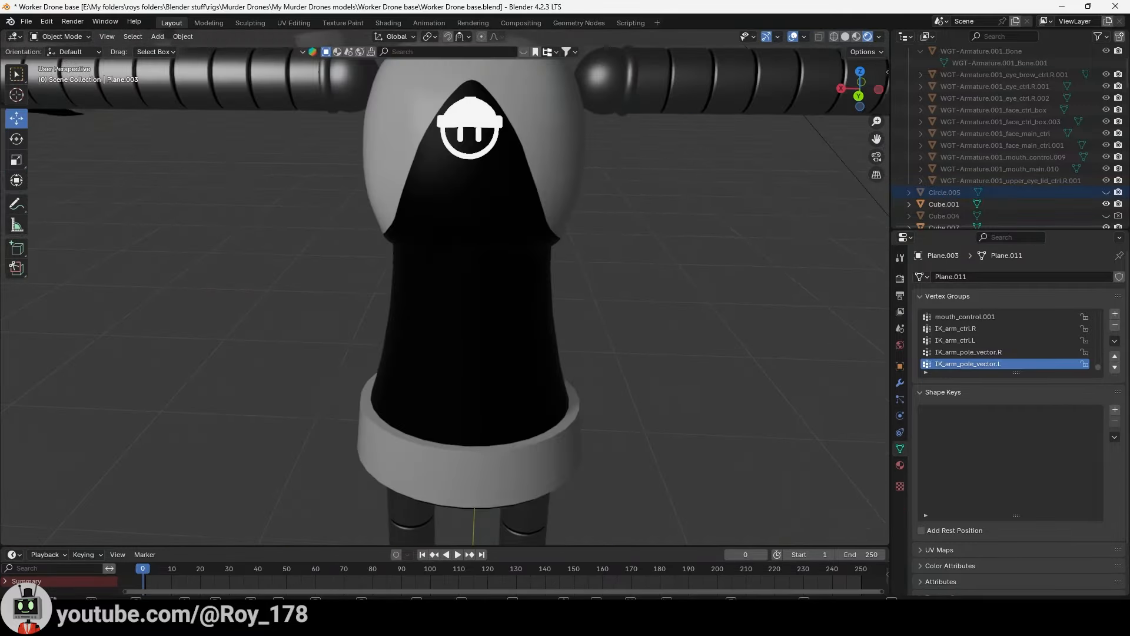
{"action": "key", "text": "w"}
{"action": "key", "text": "a"}
{"action": "key", "text": "q"}
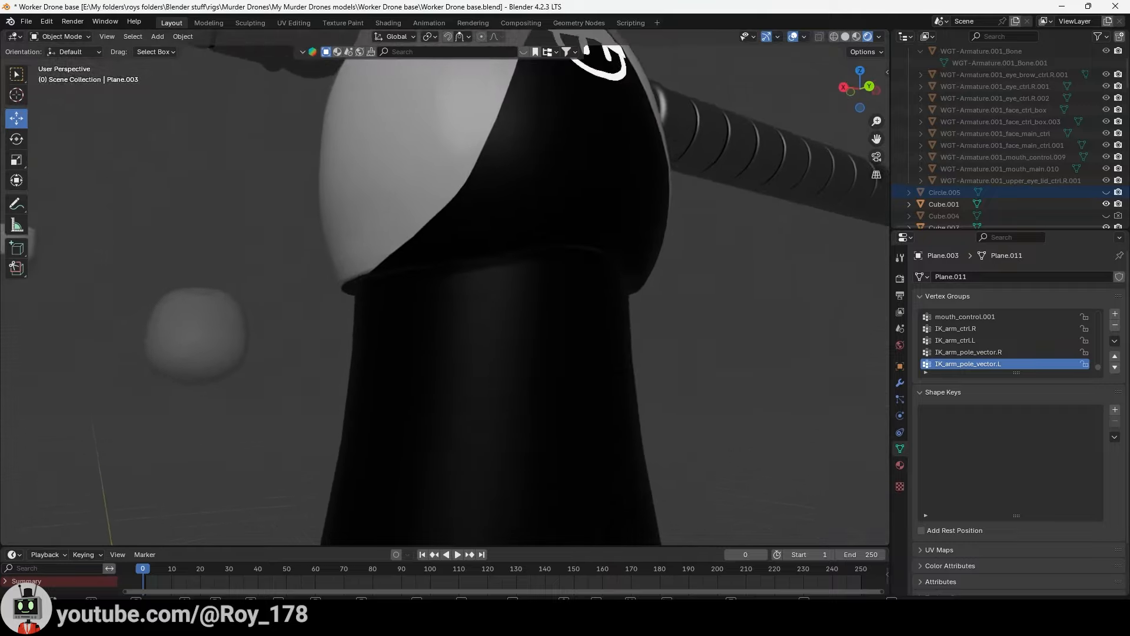
{"action": "key", "text": "d"}
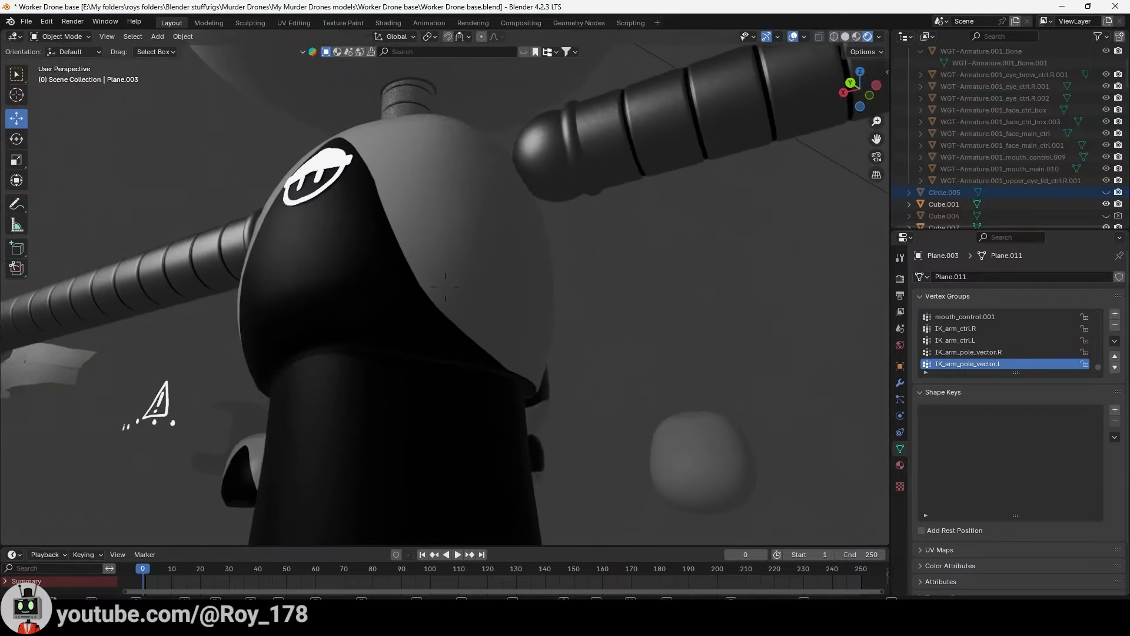
{"action": "key", "text": "e"}
{"action": "key", "text": "a"}
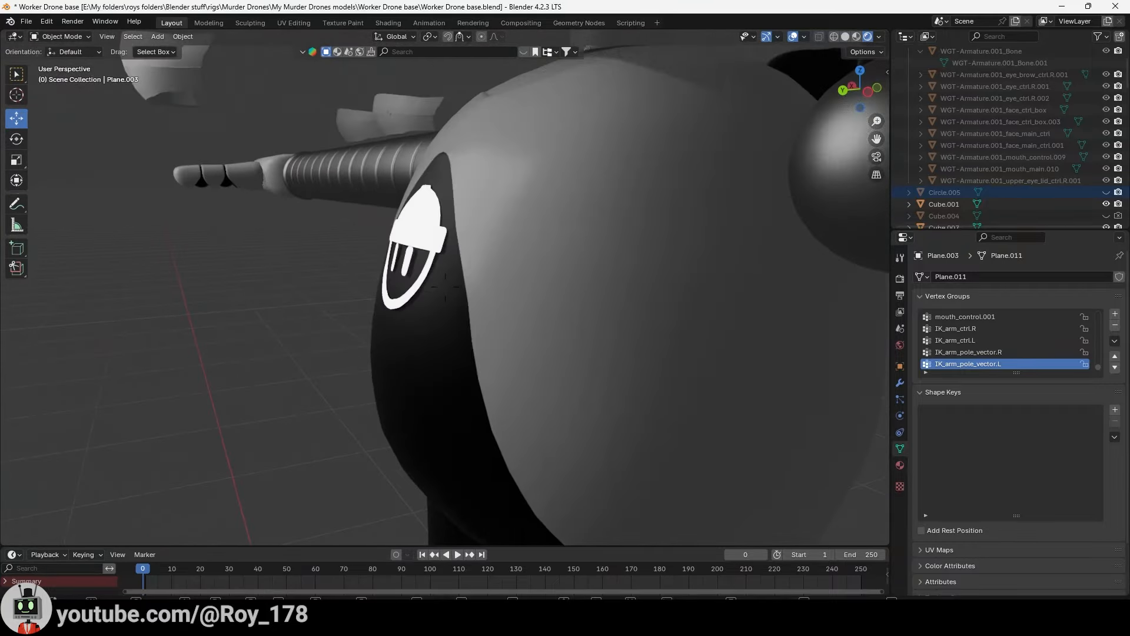
{"action": "key", "text": "s"}
{"action": "left_click", "coordinate": [154, 389]}
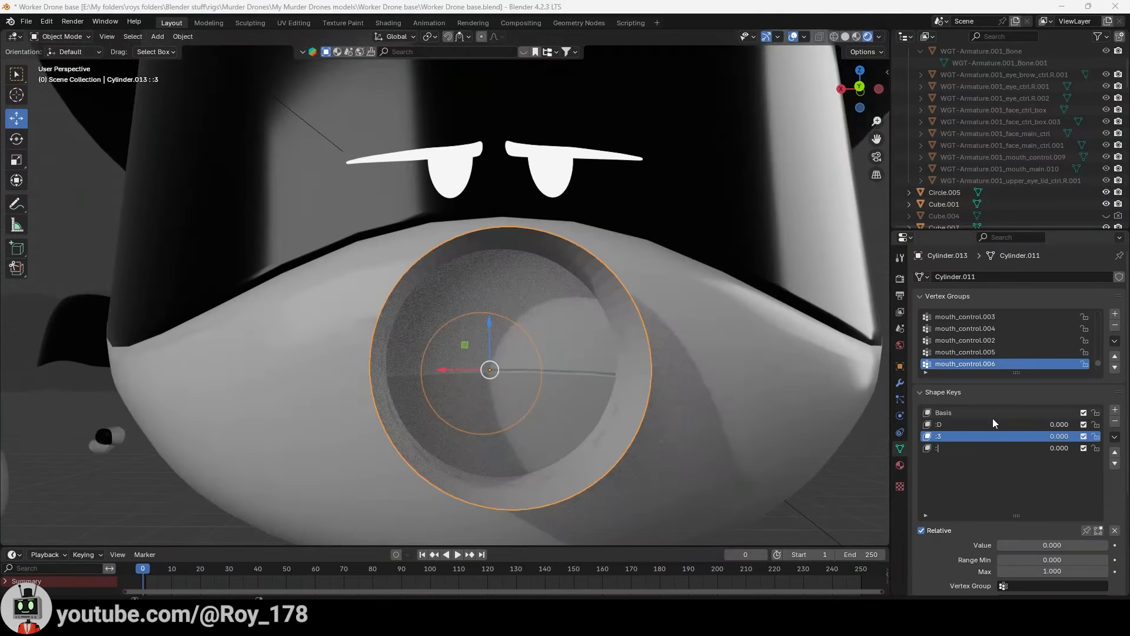
Step: Preview the mouth cylinder's :D shape key by raising its value
{"action": "left_click", "coordinate": [994, 424]}
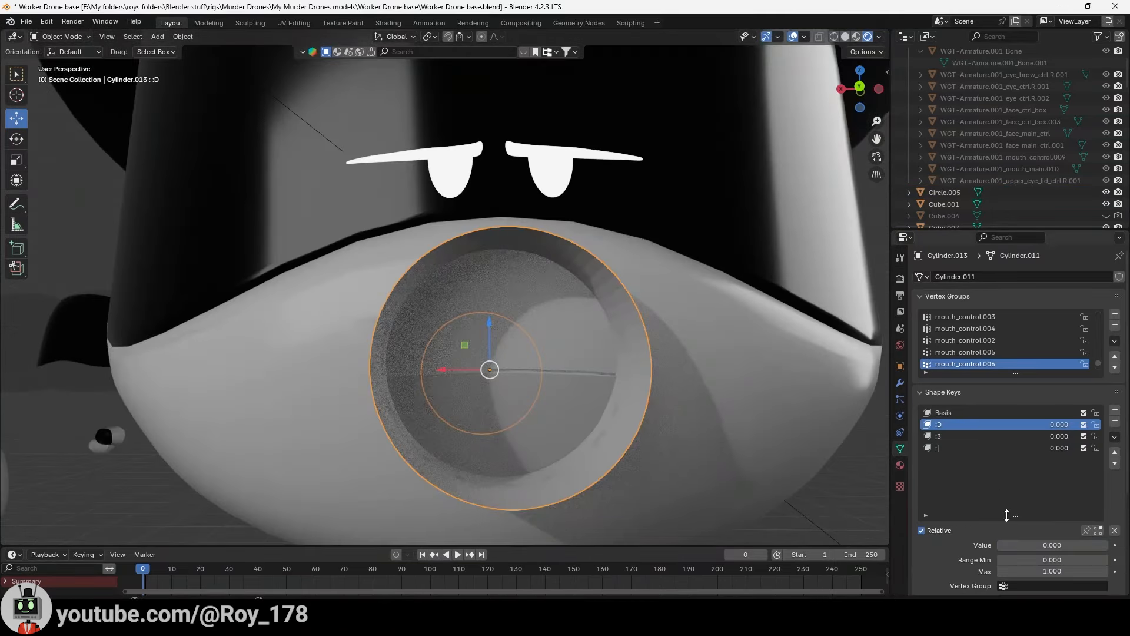
{"action": "left_click_drag", "start_coordinate": [1016, 545], "coordinate": [1126, 545]}
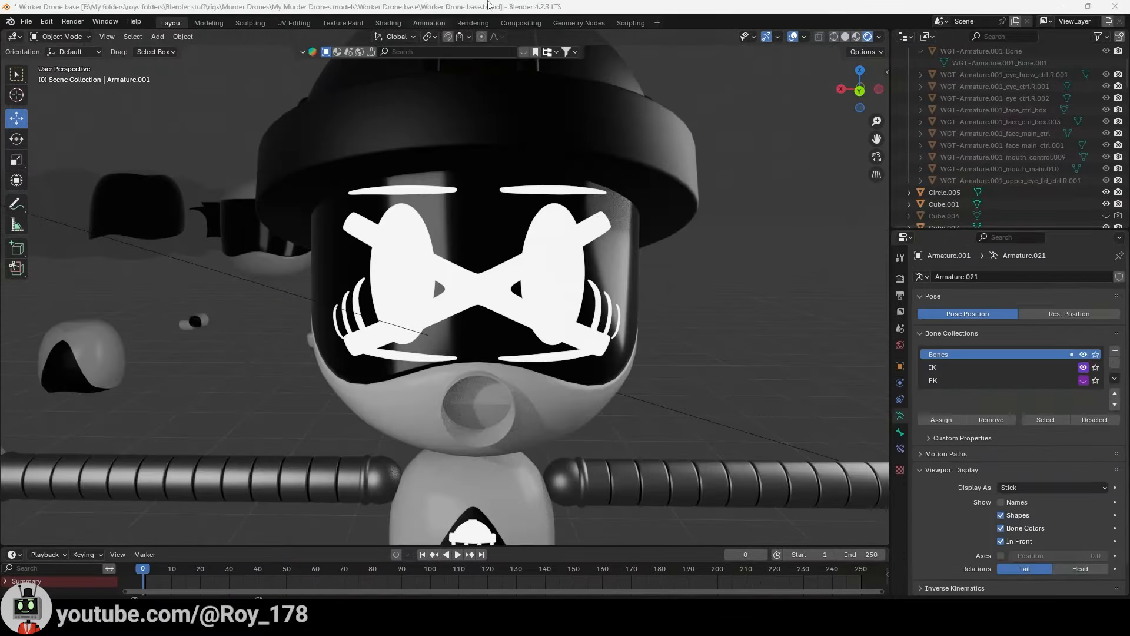
Step: Try moving the eye, eyelid and X meshes slightly across the visor, and hide and unhide them
{"action": "middle_click_drag", "start_coordinate": [523, 158], "coordinate": [498, 150]}
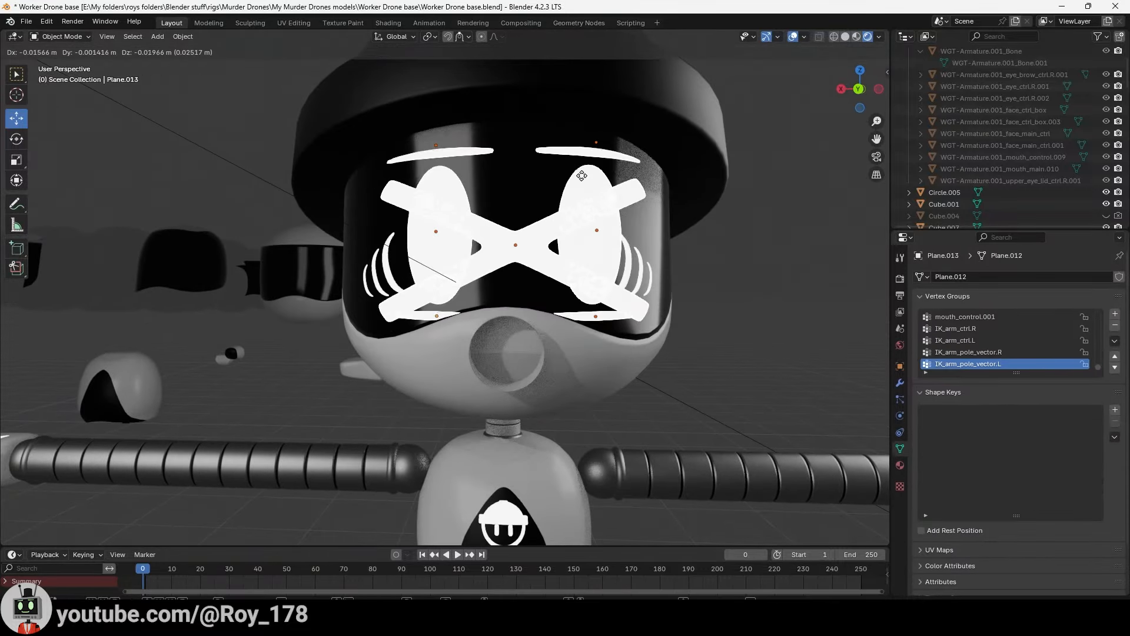
{"action": "left_click", "coordinate": [582, 175]}
{"action": "key", "text": "h"}
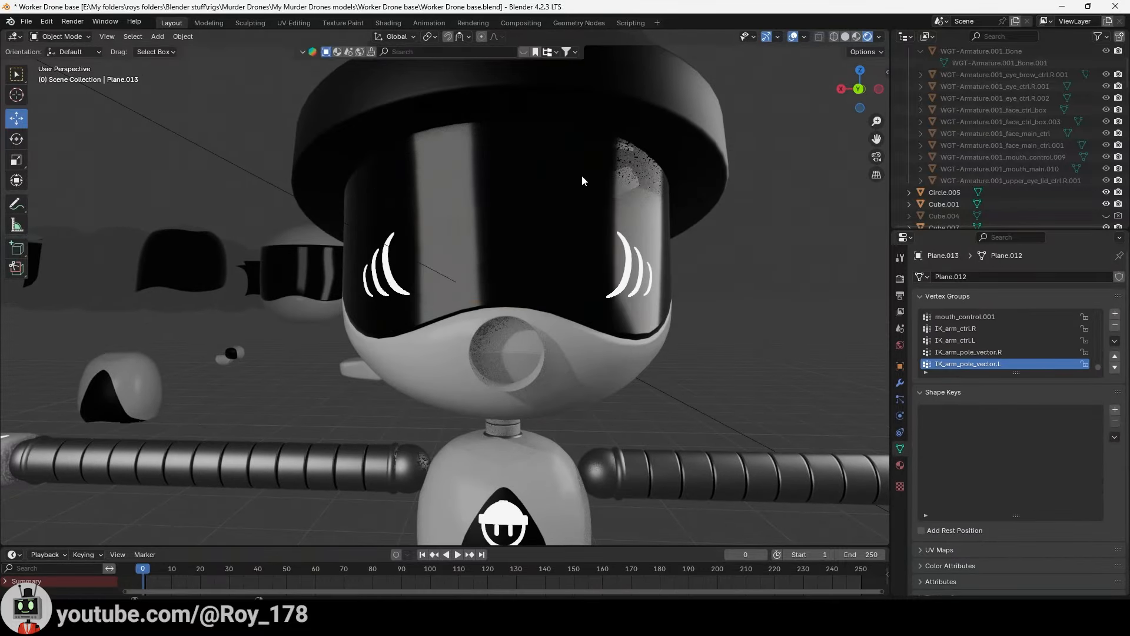
{"action": "key", "text": "alt+h"}
Step: Try moving the eye, eyelid and X meshes about -1.06 m along Y, and undo the move
{"action": "key", "text": "g"}
{"action": "key", "text": "y"}
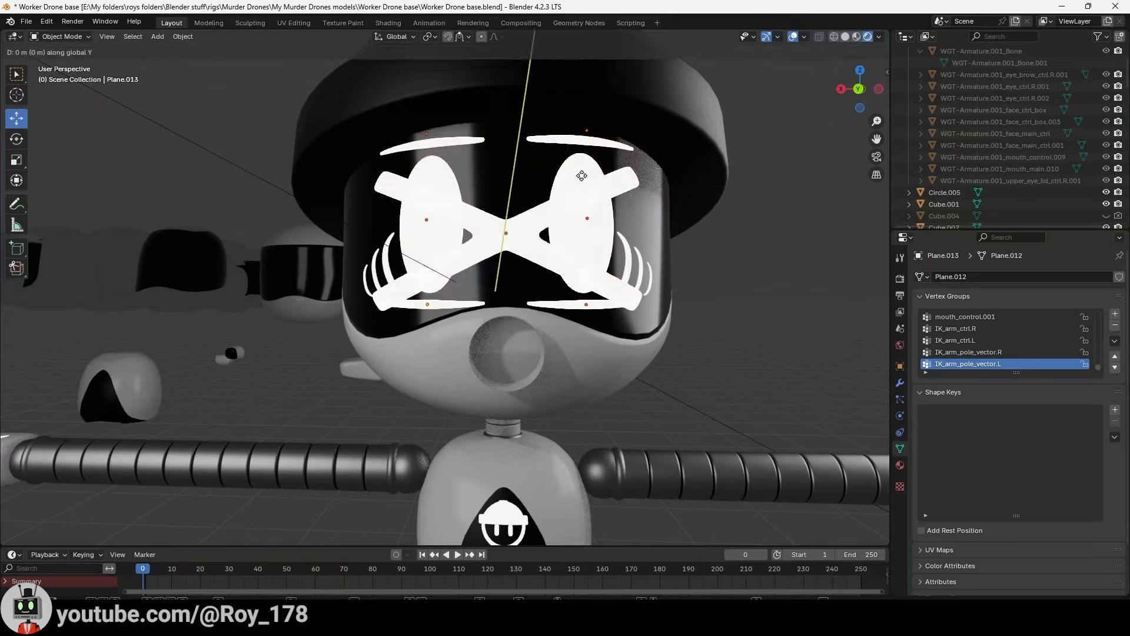
{"action": "left_click", "coordinate": [577, 382]}
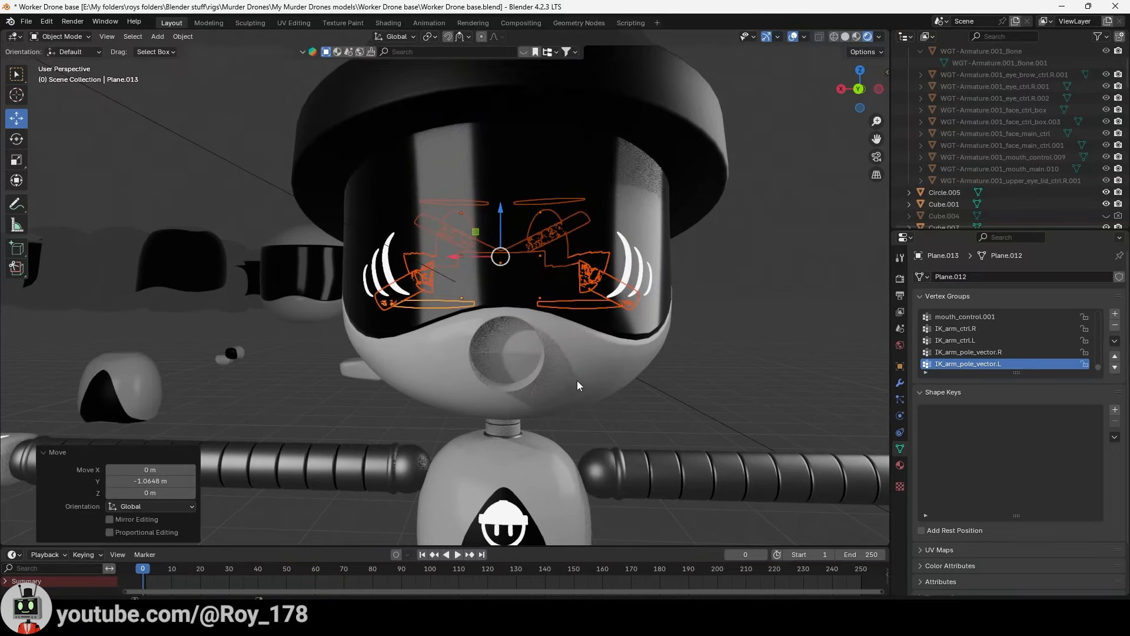
{"action": "middle_click_drag", "start_coordinate": [577, 382], "coordinate": [547, 383]}
{"action": "middle_click_drag", "start_coordinate": [548, 294], "coordinate": [592, 383]}
{"action": "scroll", "coordinate": [472, 286], "scroll_direction": "up", "scroll_amount": 3}
{"action": "key", "text": "ctrl+z"}
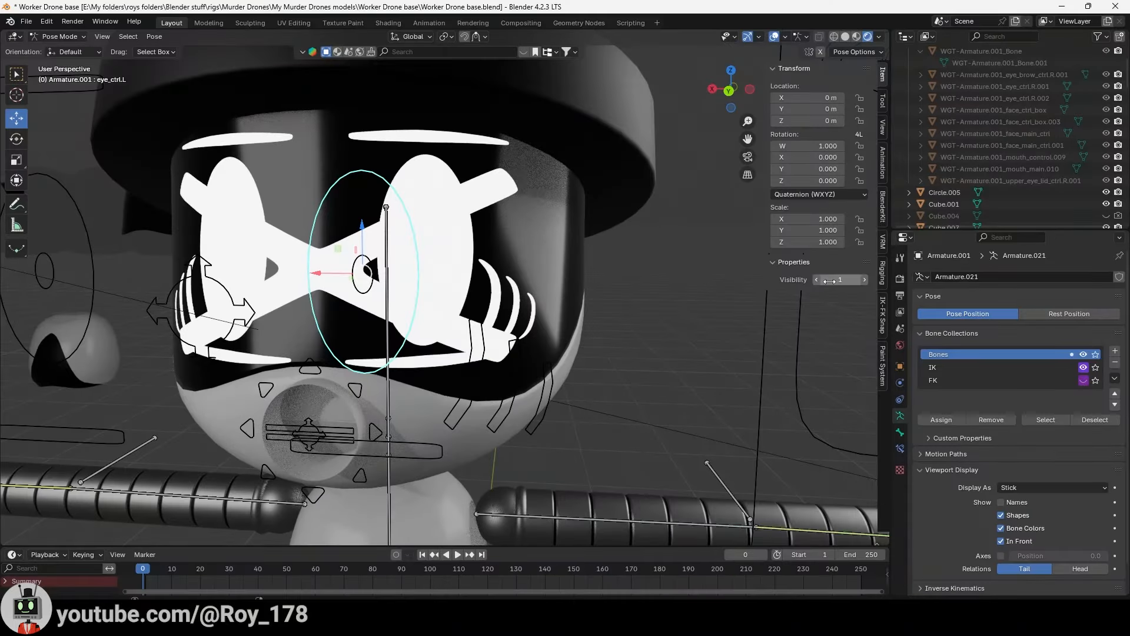
Step: Set the eye_ctrl.L bone's Visibility property to 1 and select the face_visibility_ctrl bone
{"action": "middle_click_drag", "start_coordinate": [617, 289], "coordinate": [628, 289]}
{"action": "middle_click_drag", "start_coordinate": [629, 288], "coordinate": [565, 290], "text": "shift"}
{"action": "scroll", "coordinate": [565, 290], "scroll_direction": "down", "scroll_amount": 1}
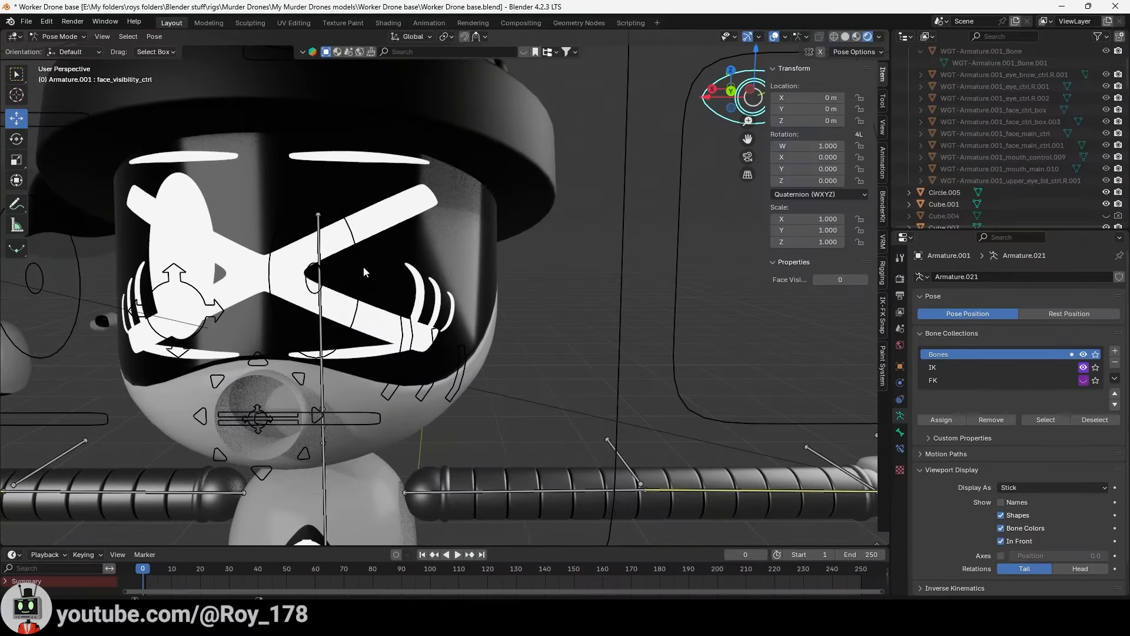
{"action": "left_click", "coordinate": [363, 268]}
{"action": "mouse_move", "coordinate": [840, 279]}
{"action": "left_mouse_down"}
{"action": "mouse_move", "coordinate": [825, 280]}
{"action": "mouse_move", "coordinate": [840, 280]}
{"action": "left_mouse_up"}
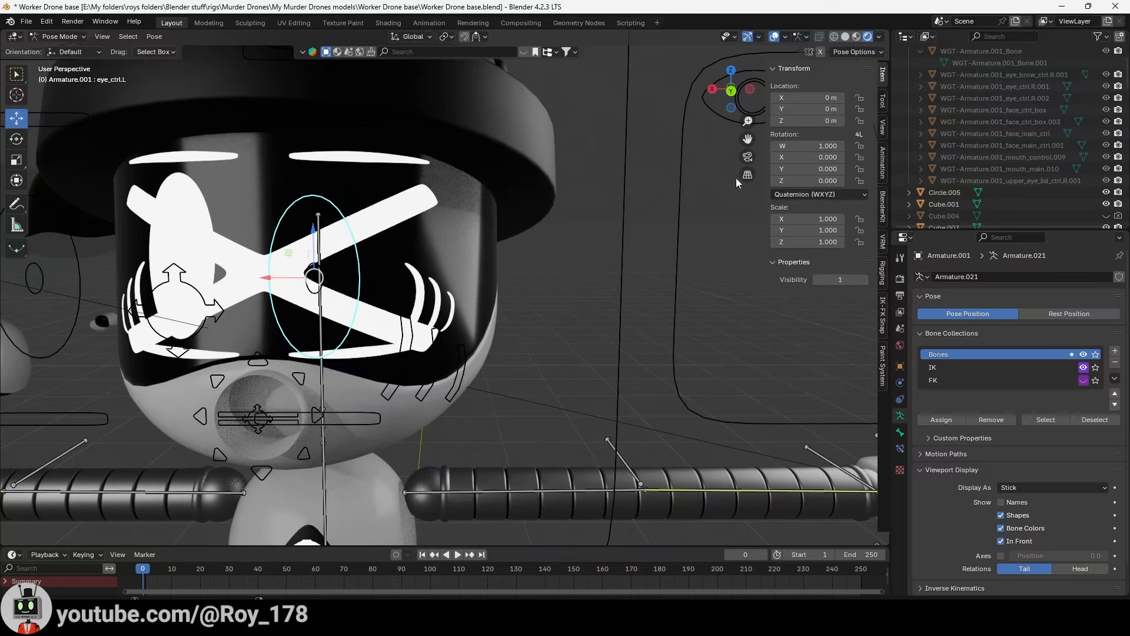
{"action": "left_click", "coordinate": [715, 112]}
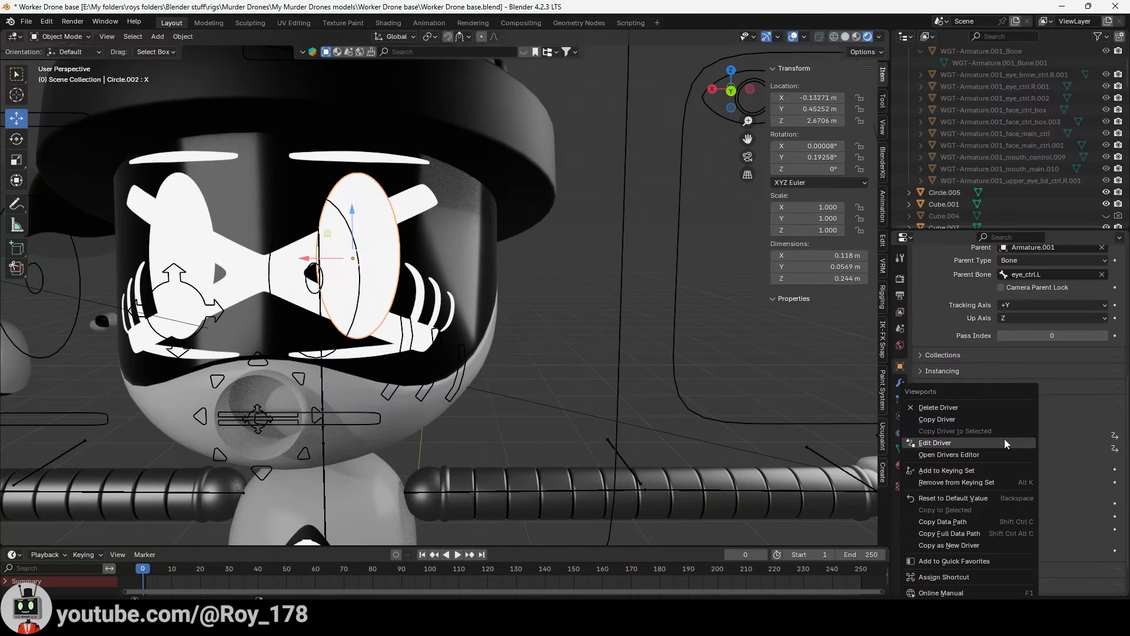
Step: Open the driver on the left eye mesh's Viewports visibility for review, alongside the face_visibility_ctrl bone's property
{"action": "left_click", "coordinate": [1004, 439]}
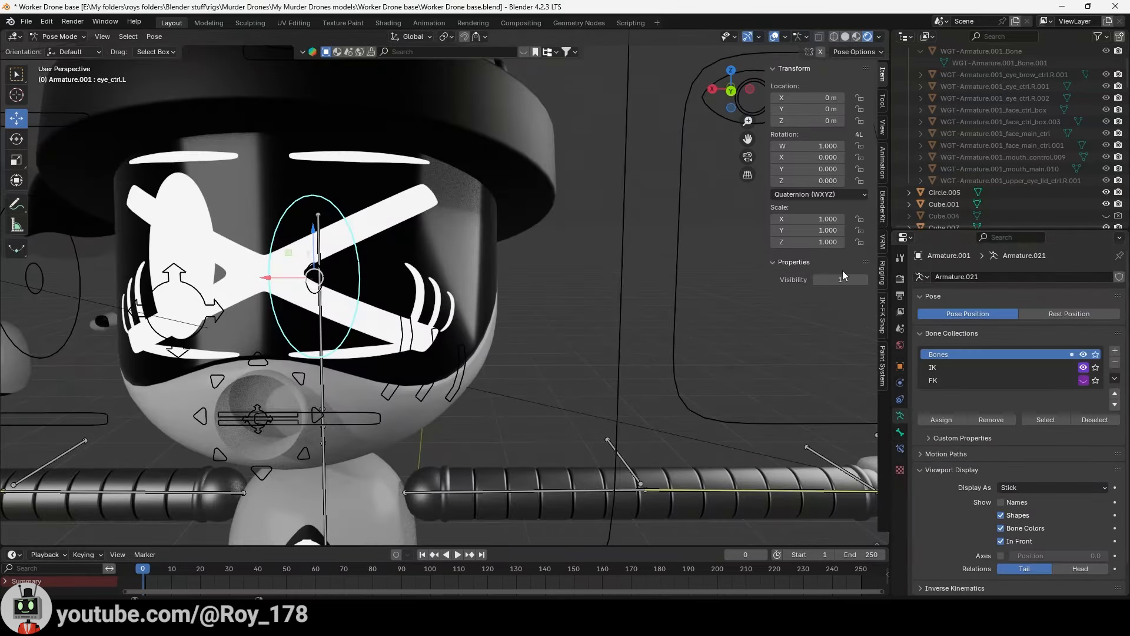
{"action": "left_click", "coordinate": [715, 112]}
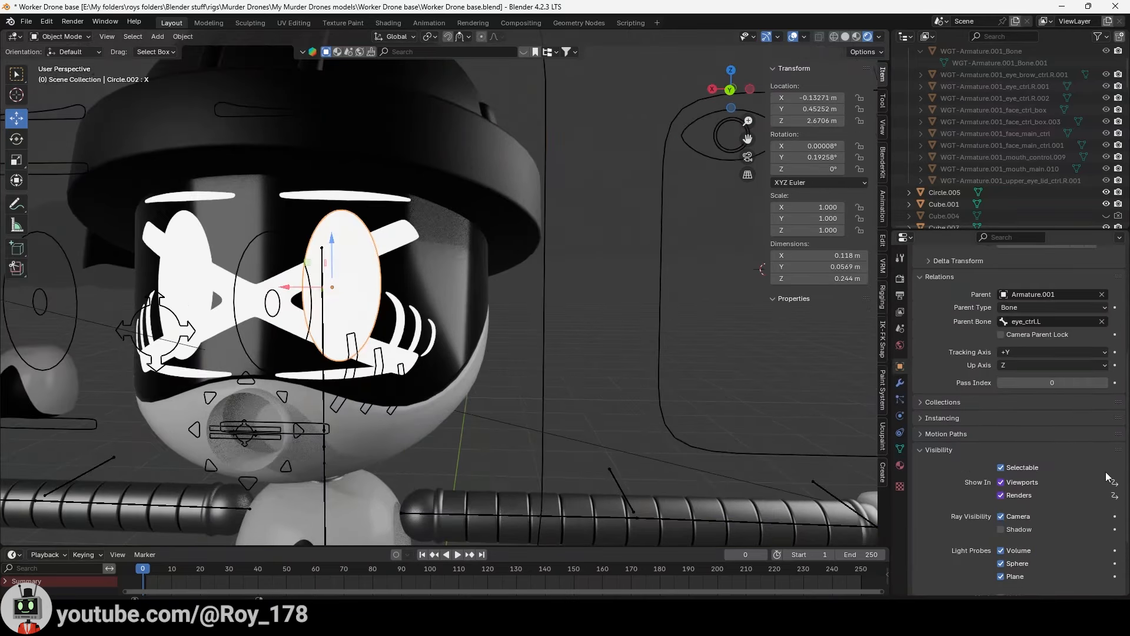
{"action": "right_click", "coordinate": [1027, 484]}
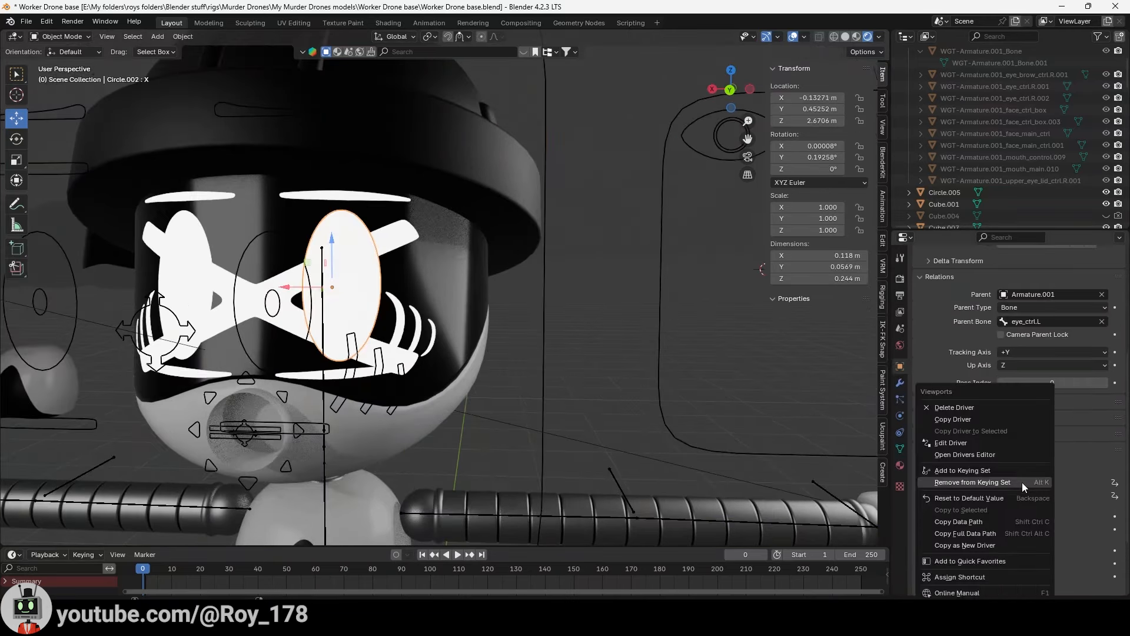
{"action": "left_click", "coordinate": [1005, 446]}
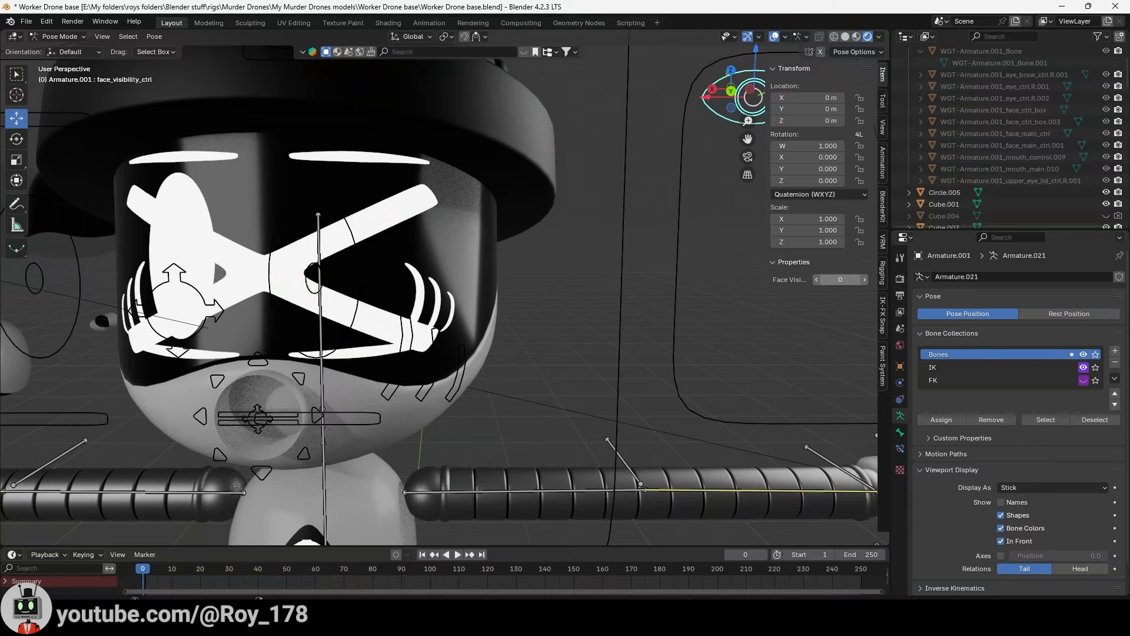
Step: Raise the face_visibility_ctrl bone's face visibility property by one increment and select the head bone
{"action": "left_click", "coordinate": [864, 279]}
{"action": "left_click", "coordinate": [351, 250]}
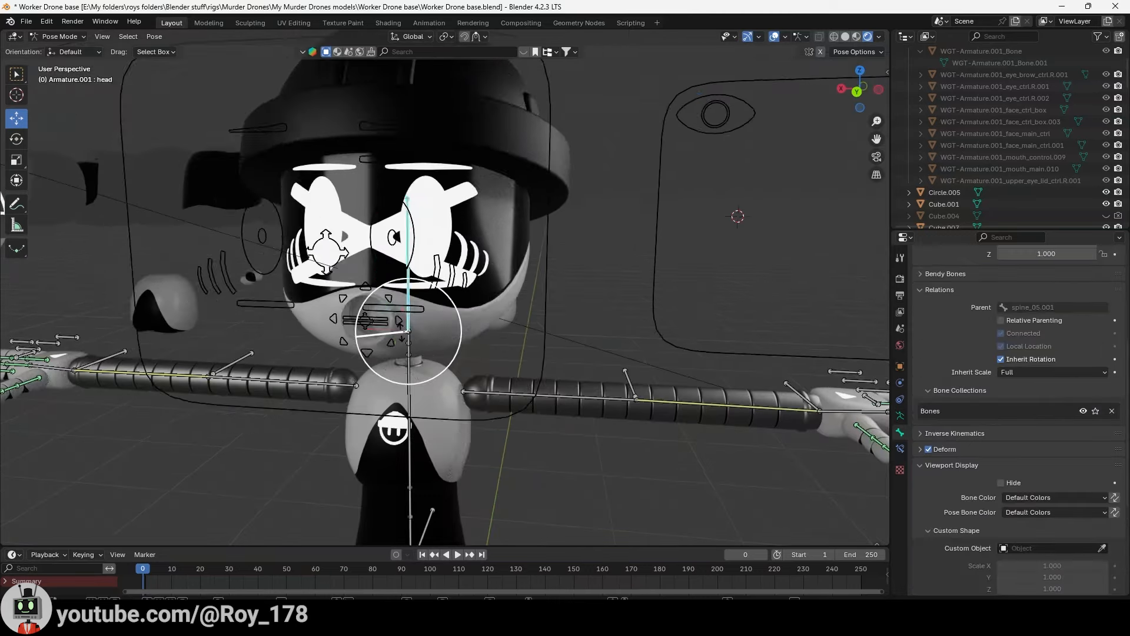
Step: Try tilting the head freely with its head bone, and undo the test pose
{"action": "key", "text": "r"}
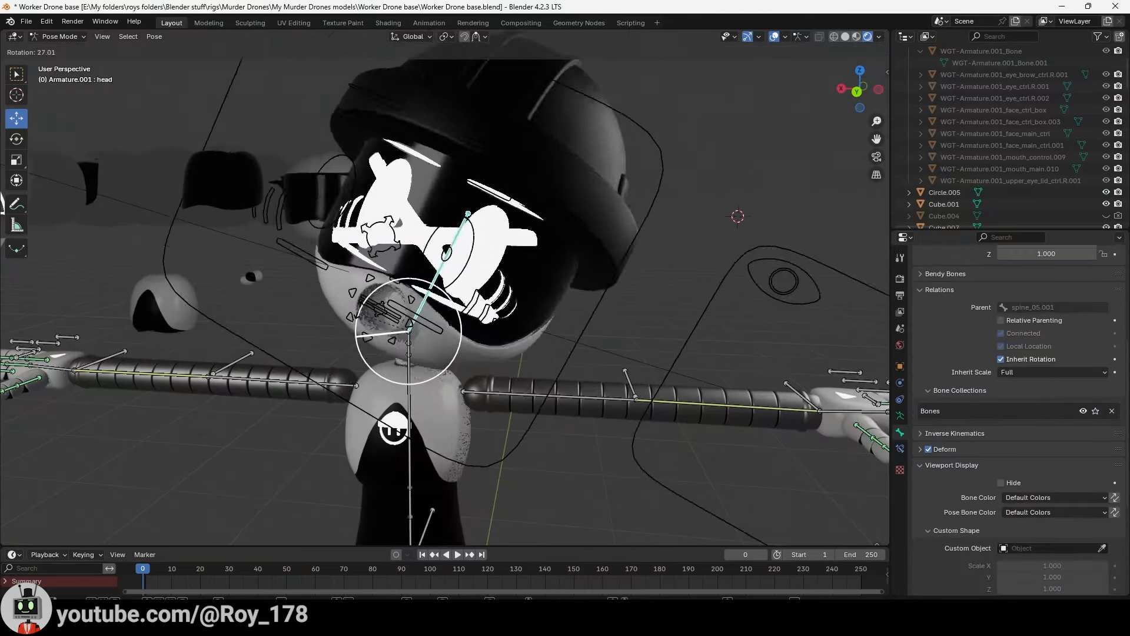
{"action": "left_click_drag", "start_coordinate": [376, 268], "coordinate": [500, 347]}
{"action": "mouse_move", "coordinate": [500, 346]}
{"action": "middle_mouse_down"}
{"action": "mouse_move", "coordinate": [501, 379]}
{"action": "mouse_move", "coordinate": [500, 346]}
{"action": "middle_mouse_up"}
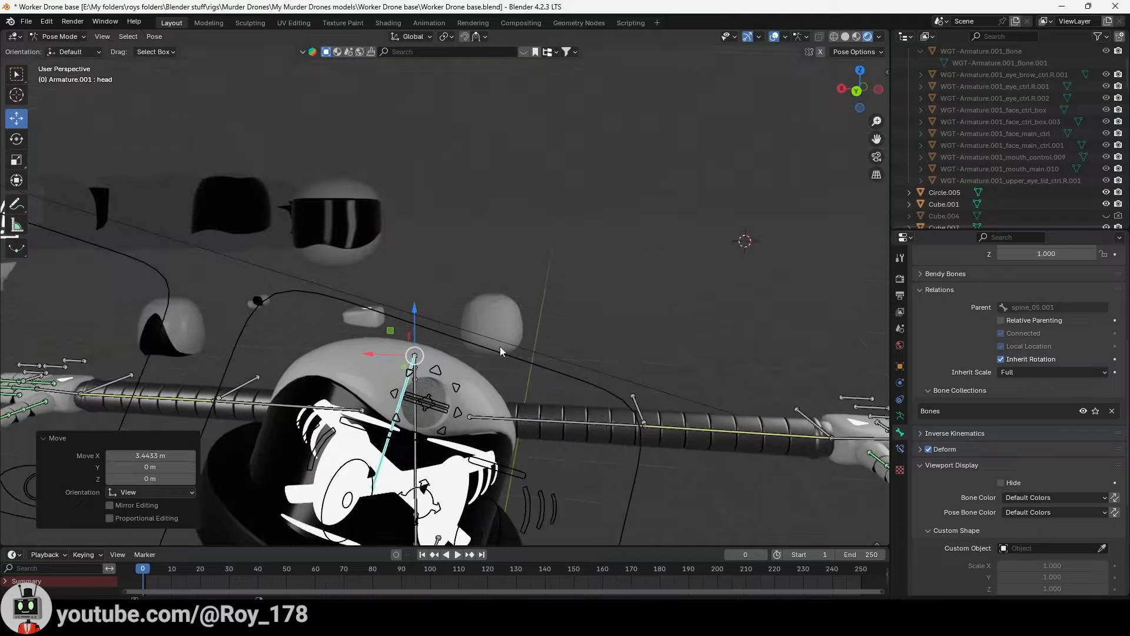
{"action": "key", "text": "ctrl+z"}
Step: Try turning the head bone with the Rotate tool, and undo the test rotation
{"action": "key", "text": "shift+space"}
{"action": "key", "text": "r"}
{"action": "left_click_drag", "start_coordinate": [438, 380], "coordinate": [425, 316]}
{"action": "key", "text": "ctrl+z"}
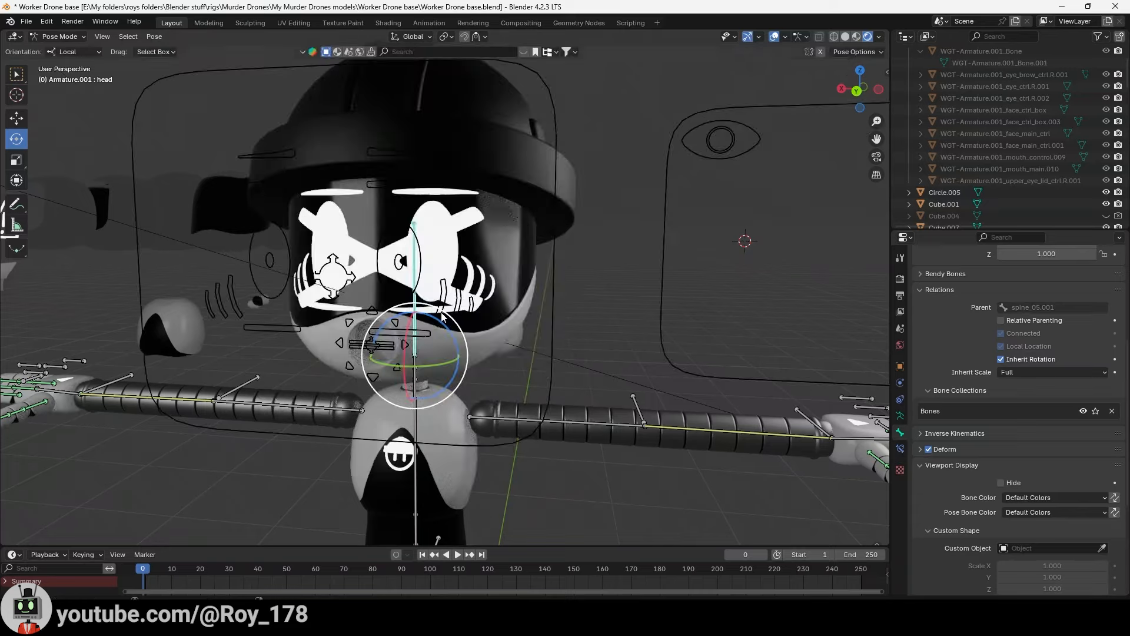
Step: Try rotating the neck bone spine_05.001 to test how the segmented neck bends, and cancel the rotation
{"action": "middle_click_drag", "start_coordinate": [425, 317], "coordinate": [448, 289], "text": "shift"}
{"action": "scroll", "coordinate": [446, 287], "scroll_direction": "up", "scroll_amount": 2}
{"action": "key", "text": "w"}
{"action": "key", "text": "a"}
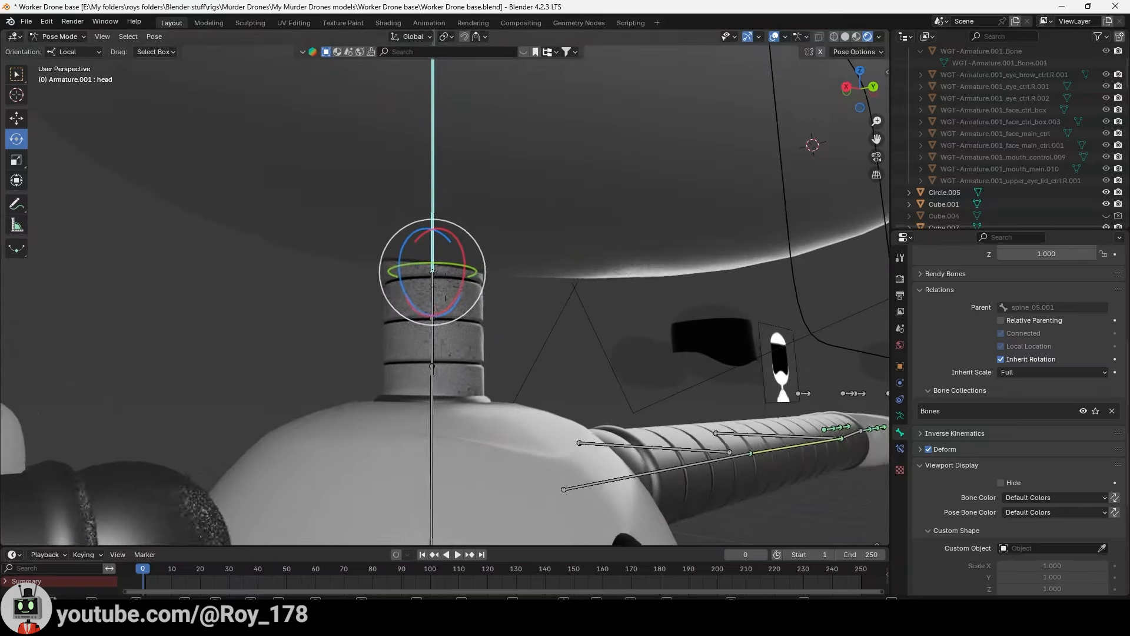
{"action": "left_click", "coordinate": [445, 287]}
{"action": "left_click", "coordinate": [430, 312]}
{"action": "key", "text": "shift+grave"}
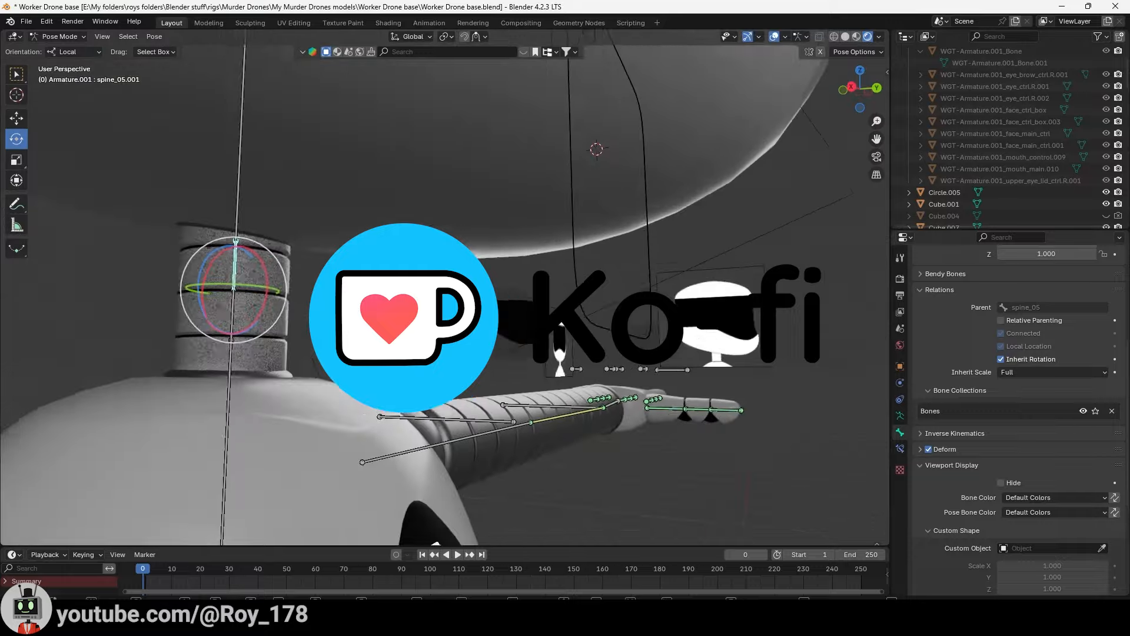
{"action": "key", "text": "d"}
{"action": "left_click", "coordinate": [445, 286]}
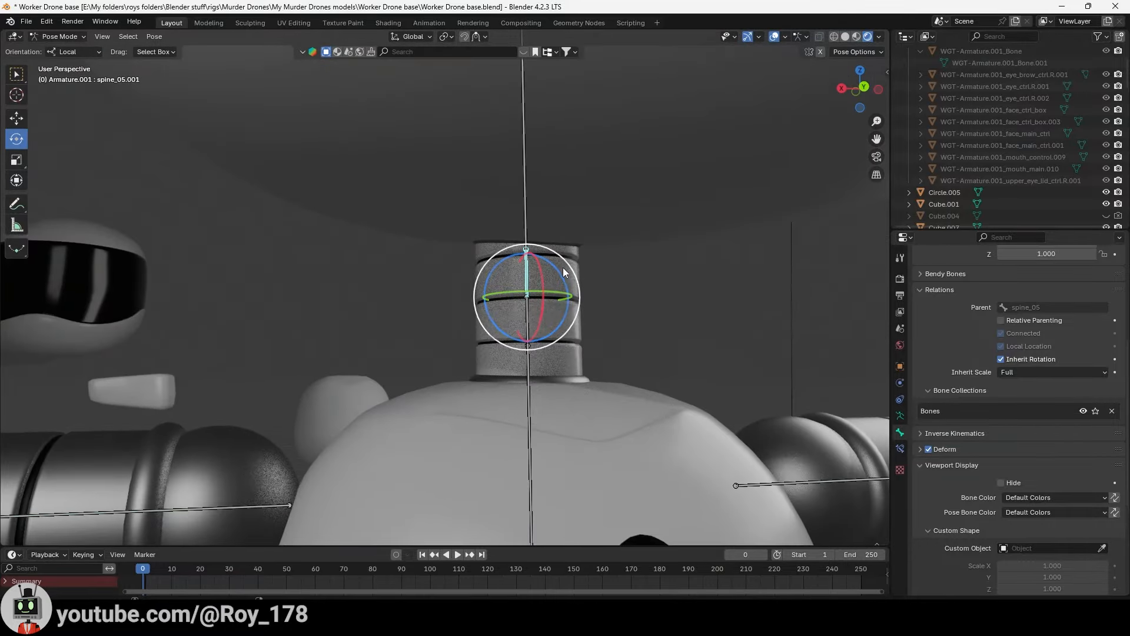
{"action": "left_click_drag", "start_coordinate": [554, 275], "coordinate": [595, 248]}
{"action": "key", "text": "Escape"}
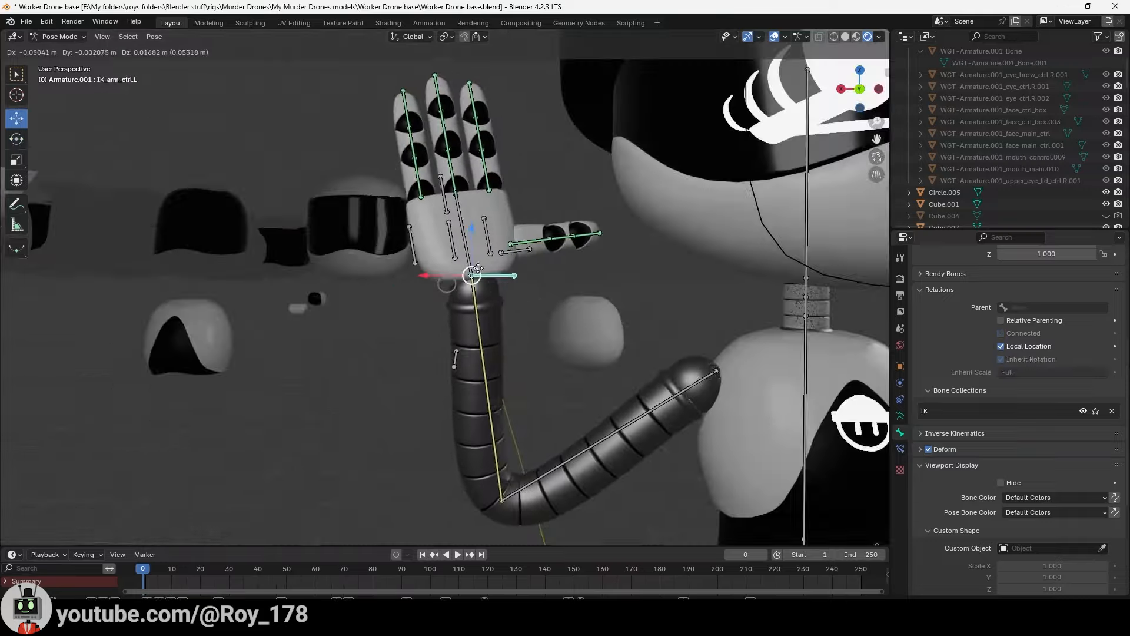
Step: Pose the raised arm by moving the IK_arm_ctrl.L bone about -0.054 m in X, -0.002 m in Y and 0.012 m in Z
{"action": "left_click_drag", "start_coordinate": [479, 268], "coordinate": [364, 297]}
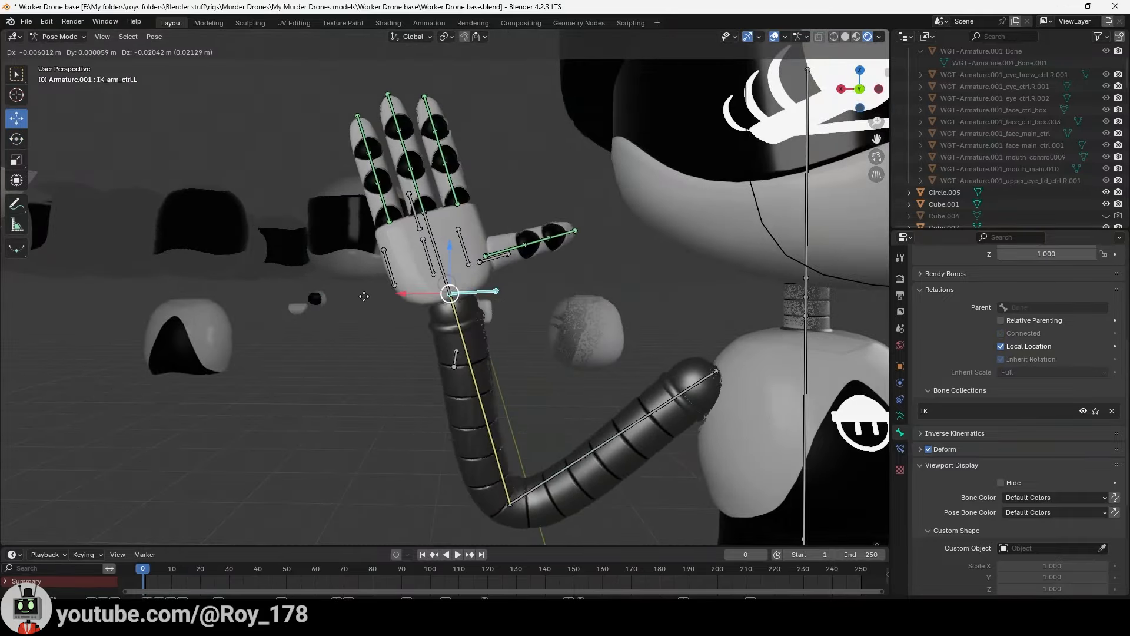
{"action": "left_click", "coordinate": [386, 278]}
{"action": "key", "text": "shift+grave"}
{"action": "key", "text": "s"}
{"action": "key", "text": "d"}
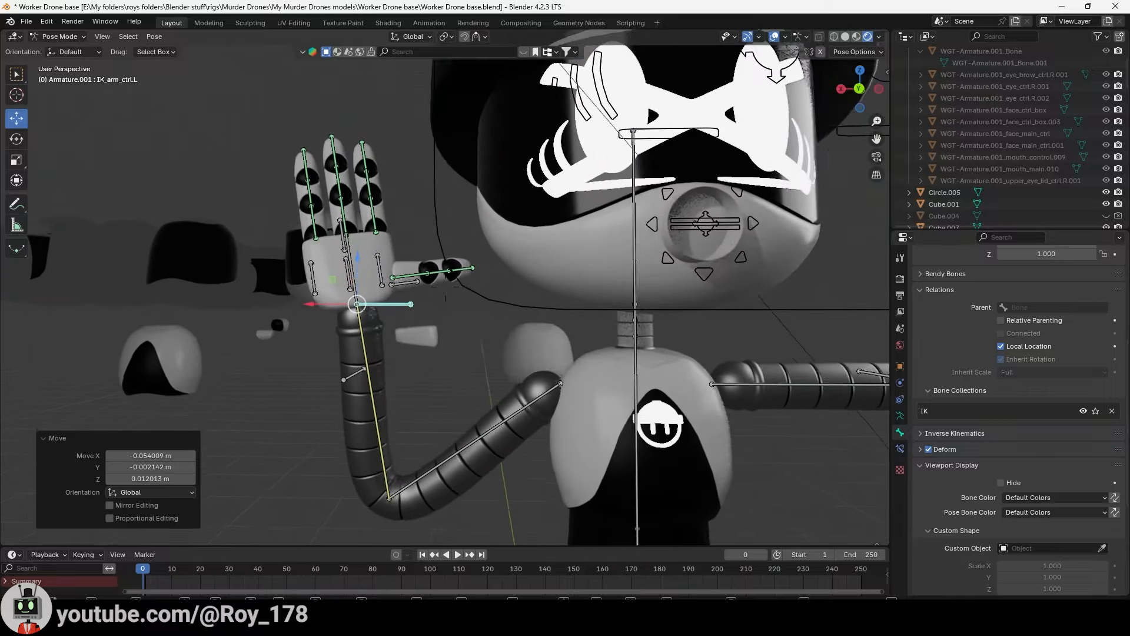
{"action": "key", "text": "s"}
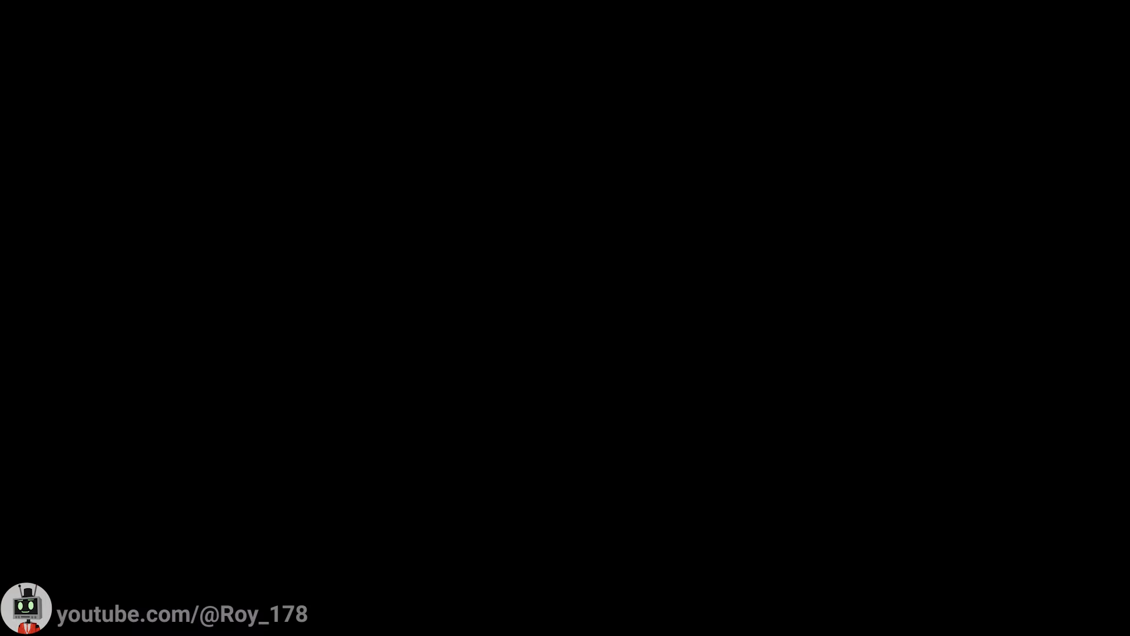